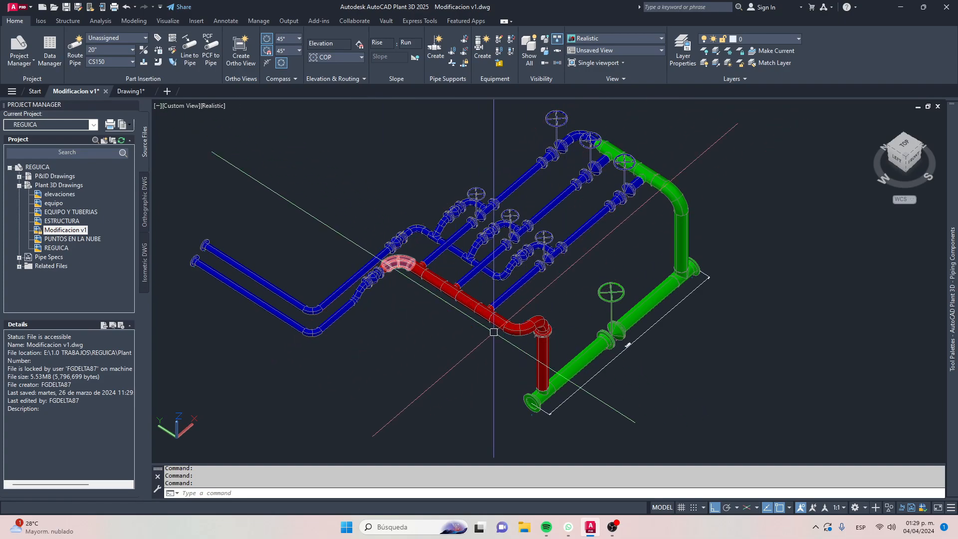
Create a production isometric of line number 002 using the Check_A2 iso style
click(335, 316)
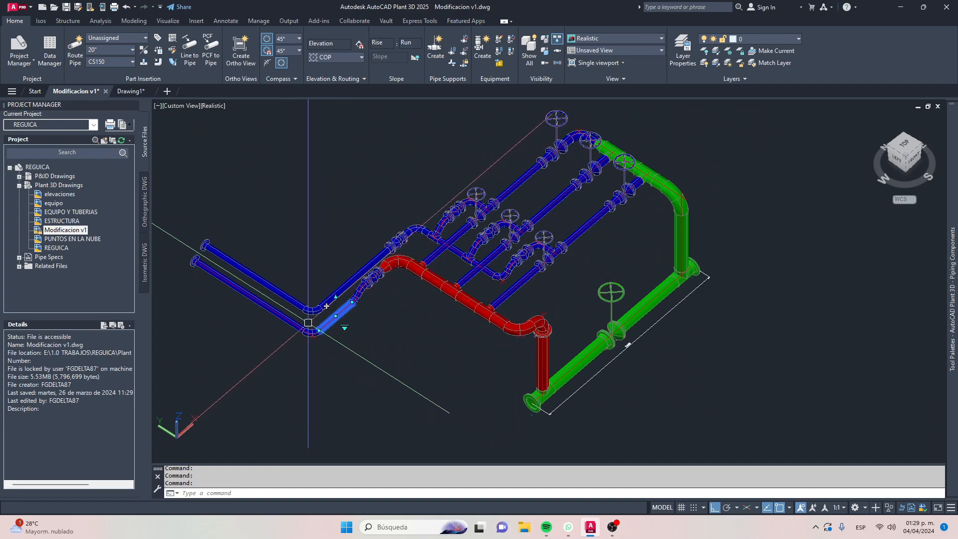
click(41, 20)
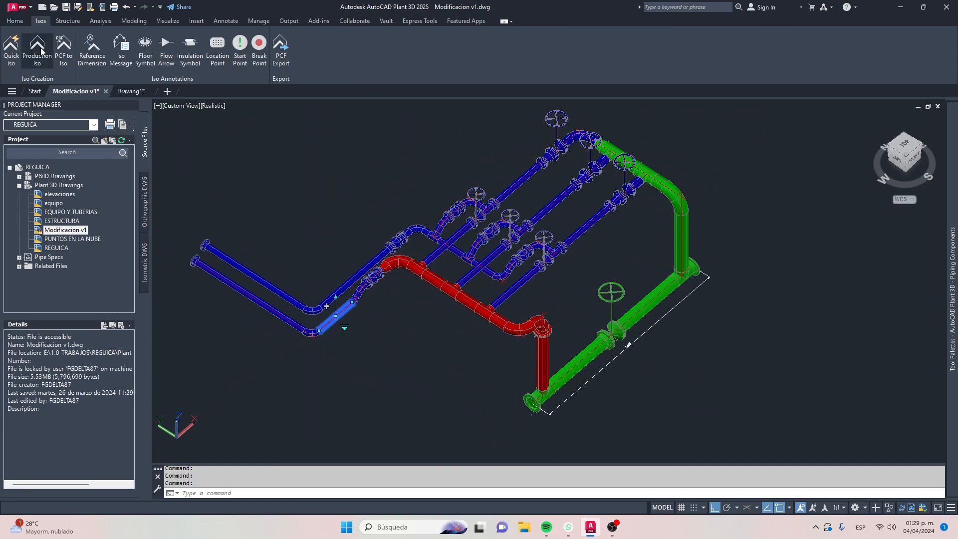
click(38, 45)
click(251, 165)
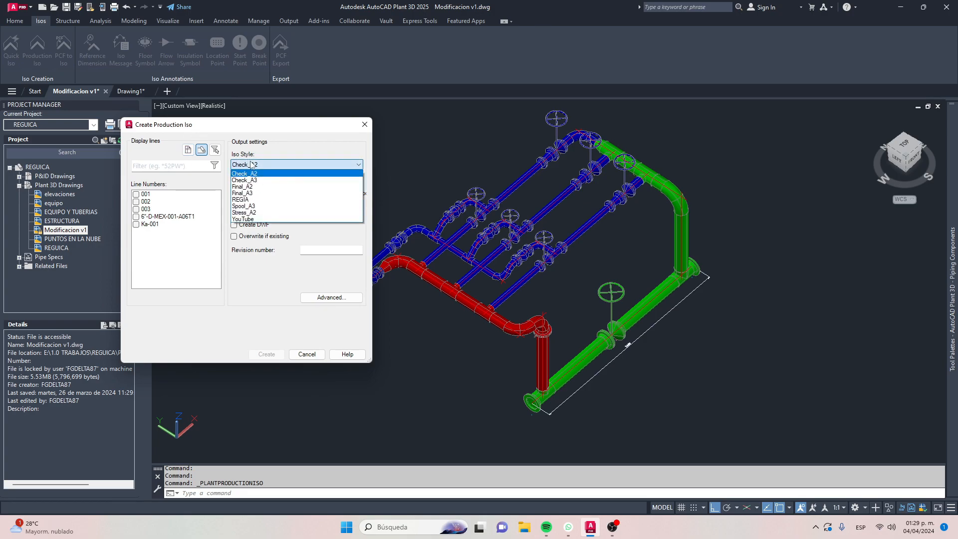
click(264, 172)
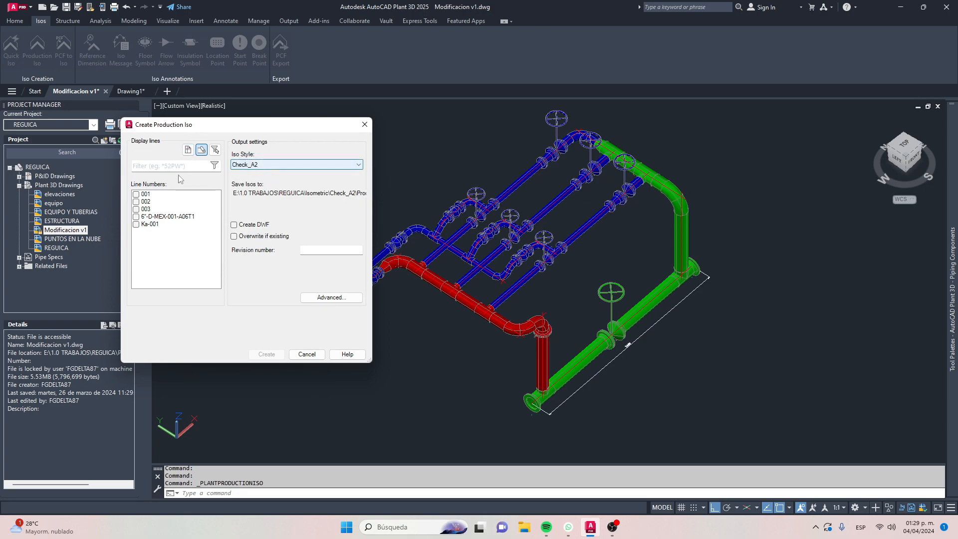
click(159, 201)
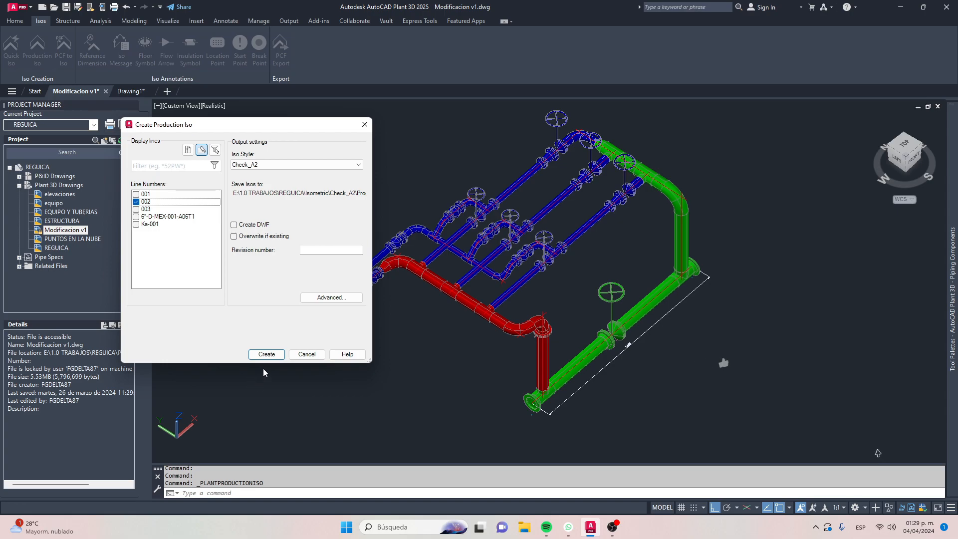
click(267, 355)
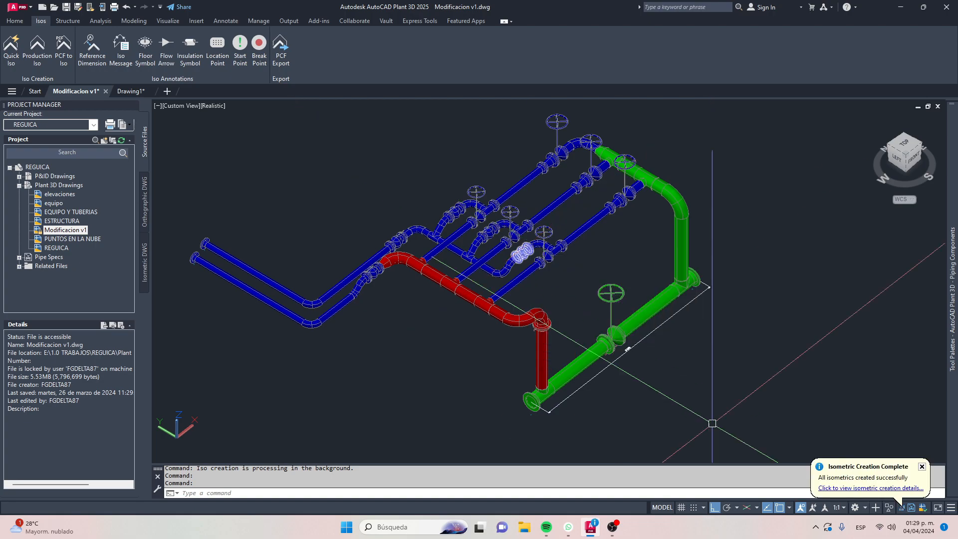
Open the generated drawing 002-1 (2).dwg from the isometric creation results
click(848, 488)
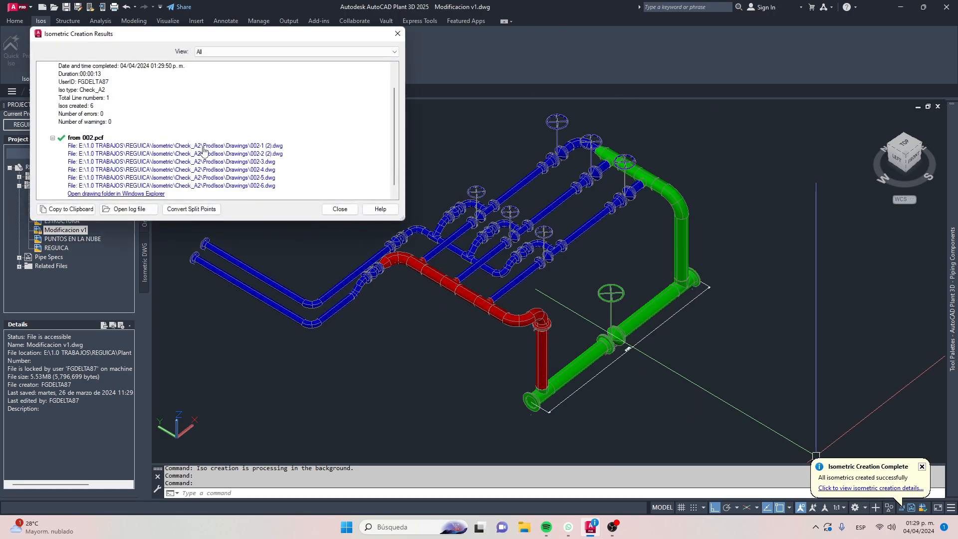
click(201, 145)
middle_drag(206, 210, 325, 209)
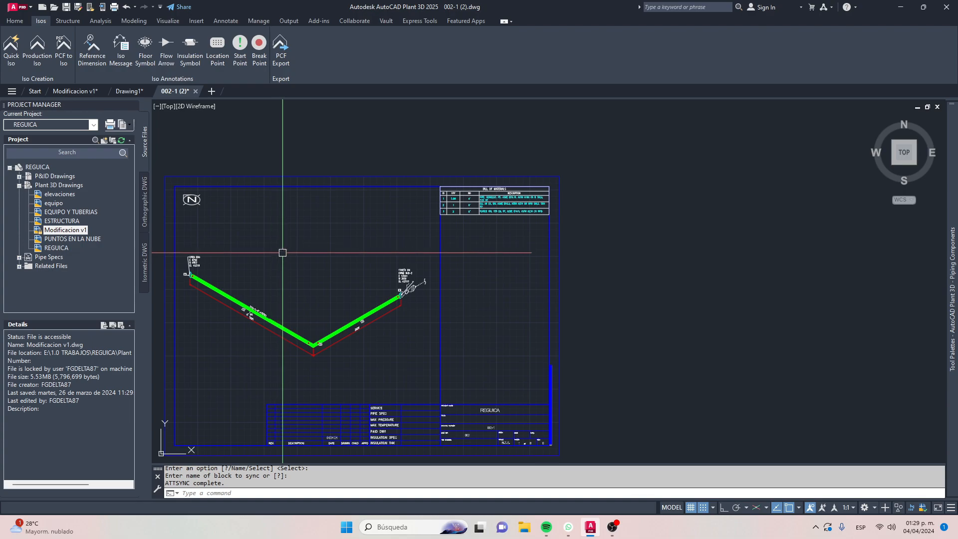
Examine the generated isometric's sheet layout, bill of materials and title block, and close the 002-1 (2) drawing
drag(904, 150, 917, 157)
click(916, 155)
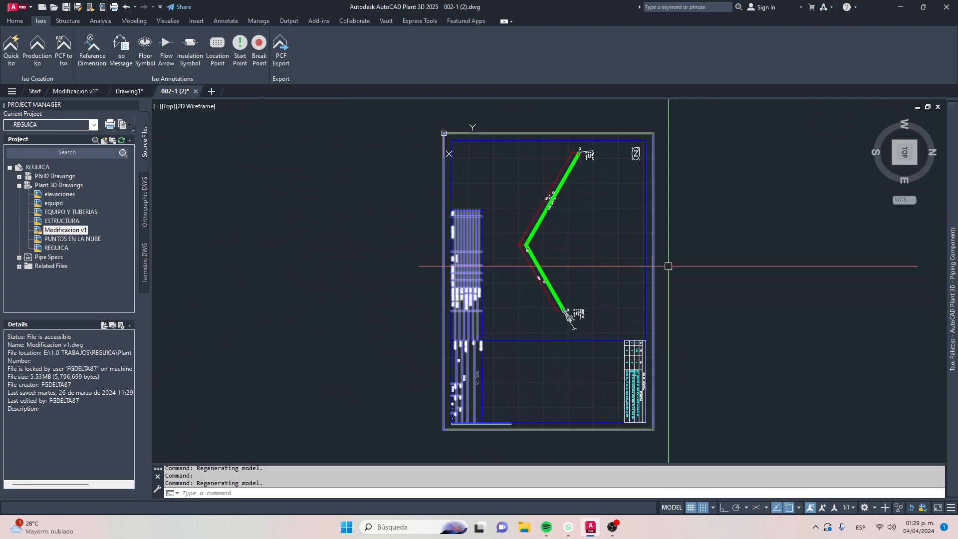
click(931, 120)
scroll(573, 228, up, 4)
scroll(342, 321, down, 2)
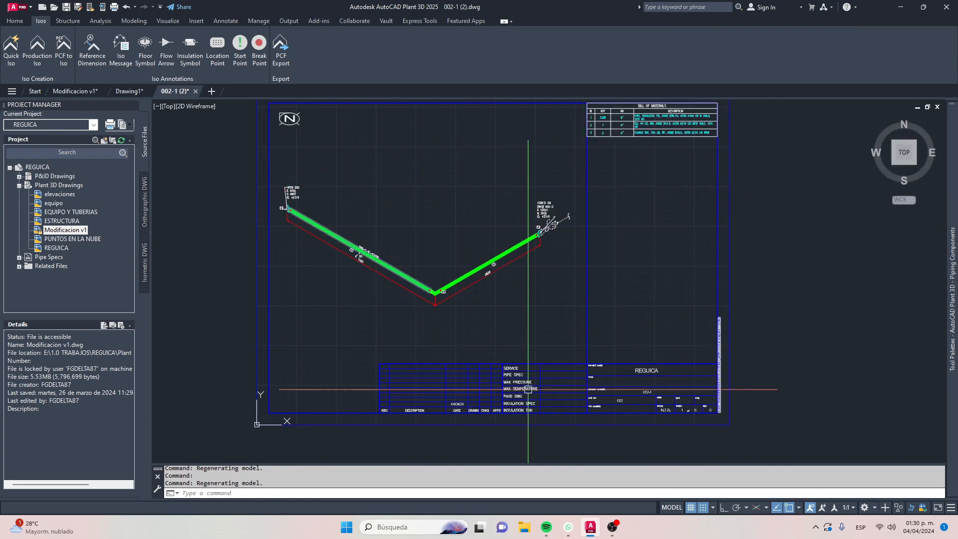
scroll(624, 400, up, 2)
scroll(465, 413, down, 5)
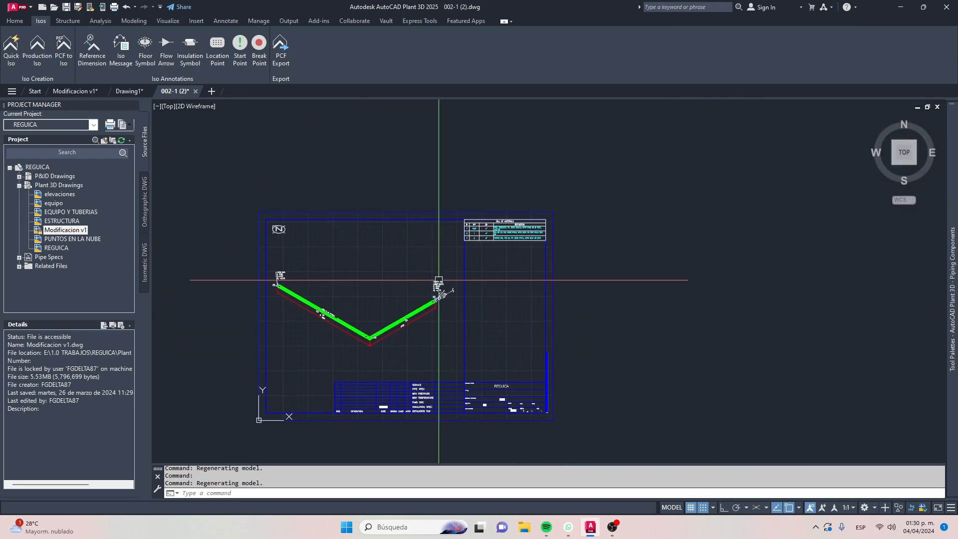
scroll(403, 393, up, 2)
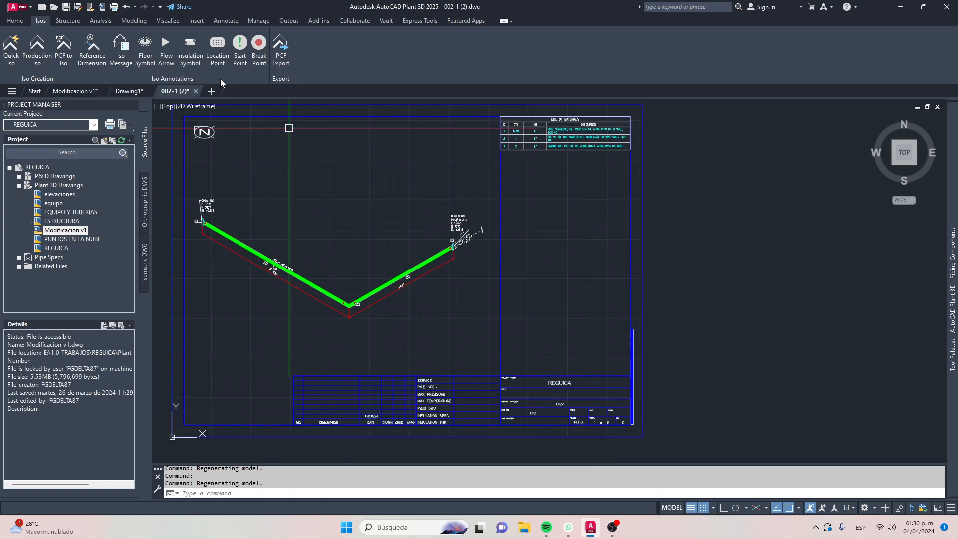
click(195, 92)
click(511, 284)
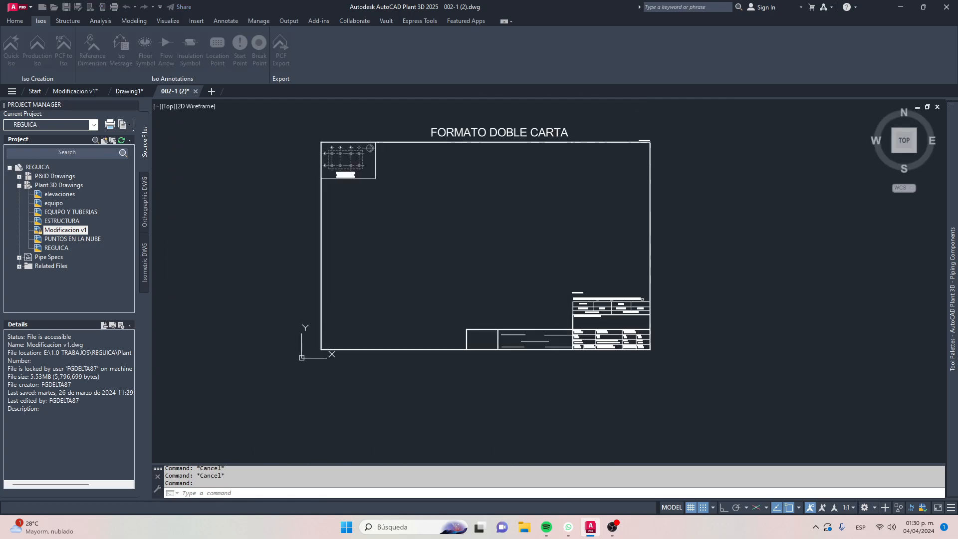
Copy the complete FORMATO DOBLE CARTA frame with its title block and key plan from Drawing1, using a base point
click(765, 420)
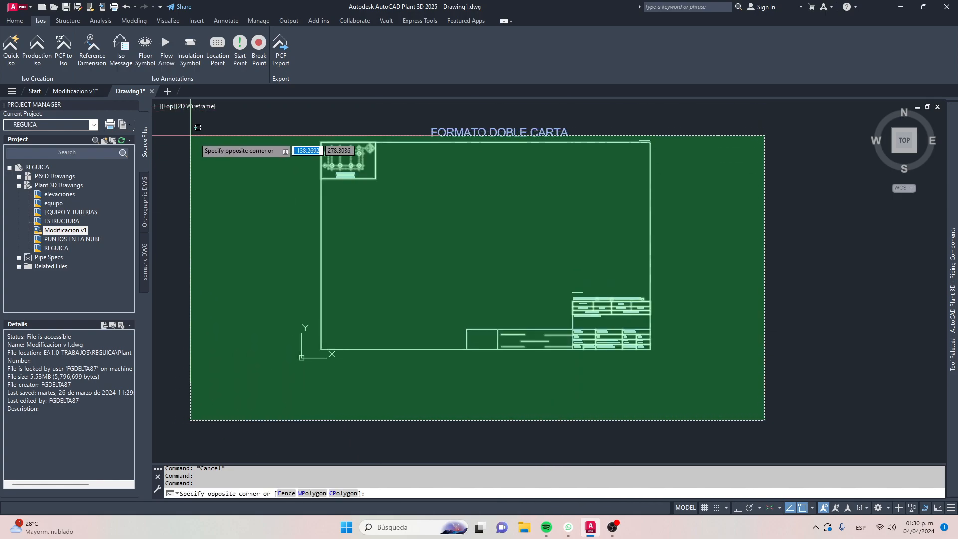
click(199, 144)
click(730, 420)
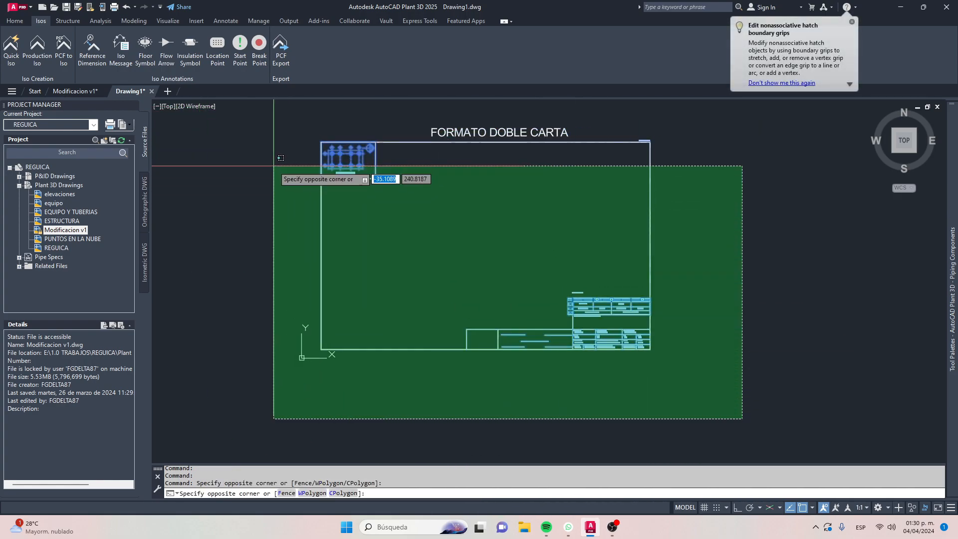
click(248, 139)
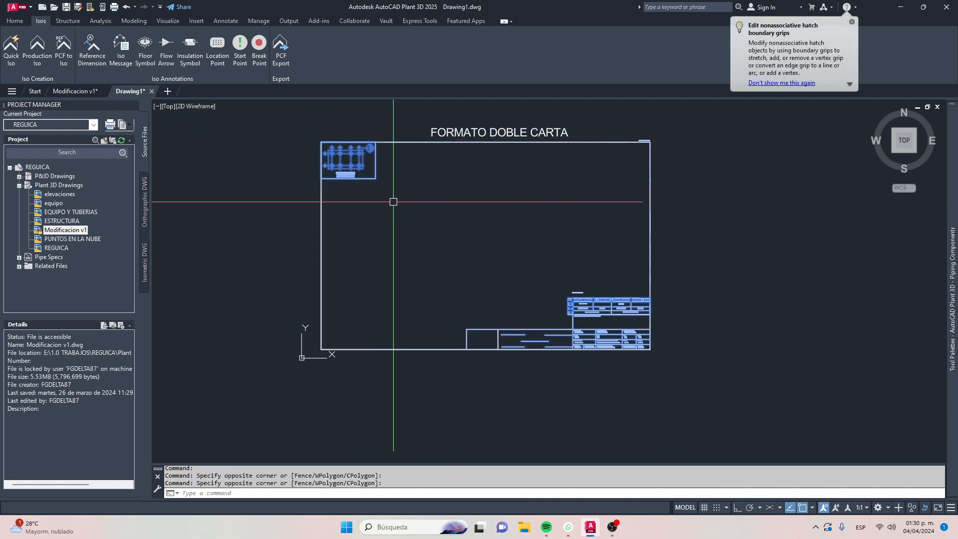
key(ctrl+c)
key(ctrl+shift+c)
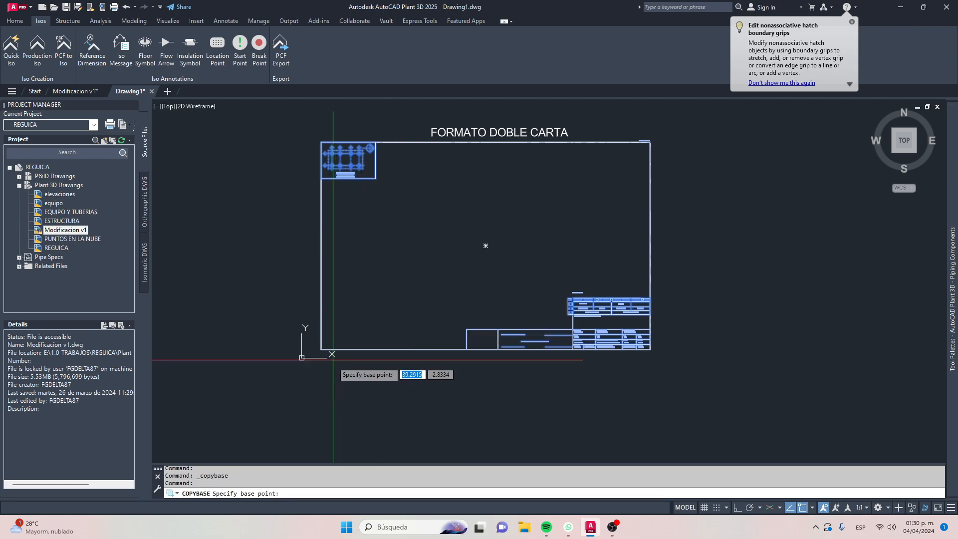
key(Escape)
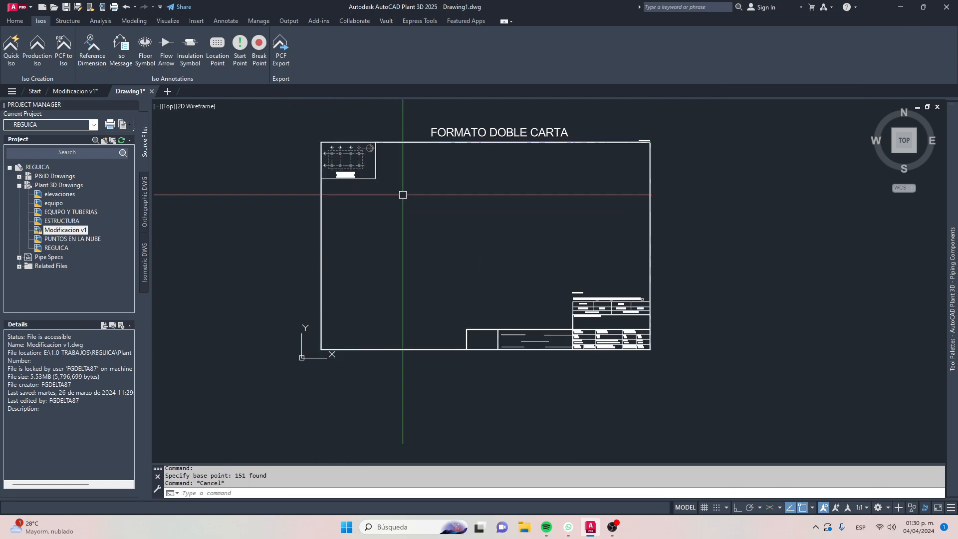
Return to the Modificacion v1 drawing and open the REGUICA project setup at the Themes page of the isometric DWG settings
click(74, 92)
click(203, 145)
key(Escape)
key(Escape)
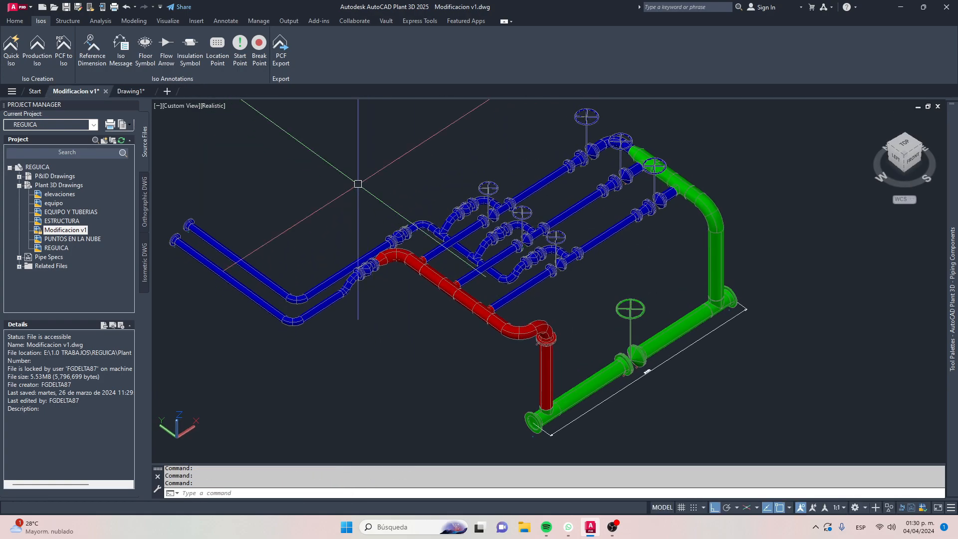
click(41, 168)
right_click(41, 168)
click(91, 312)
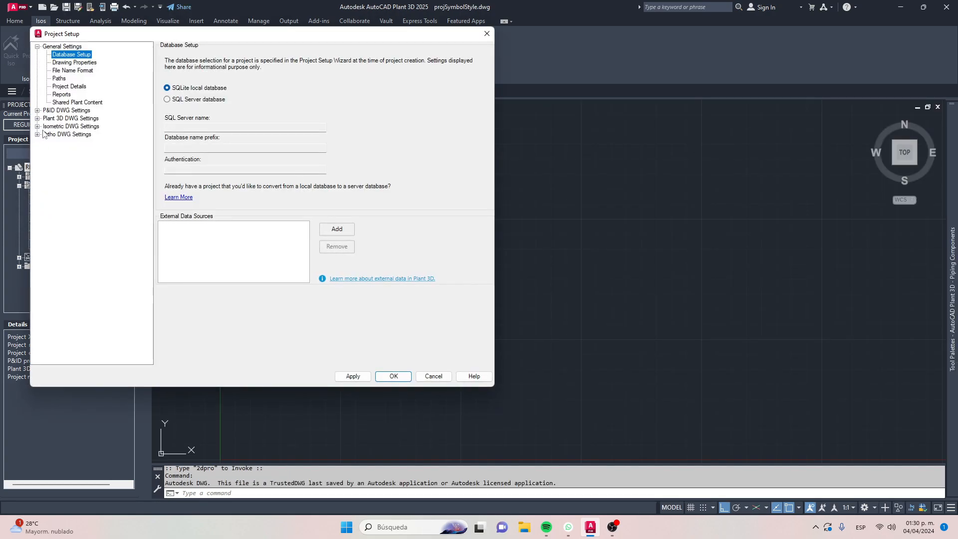
click(37, 127)
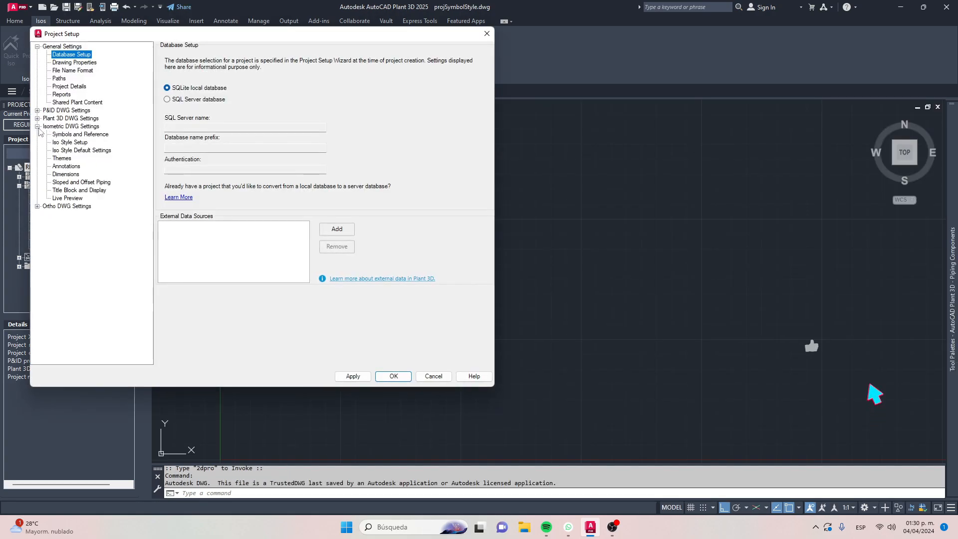
click(37, 47)
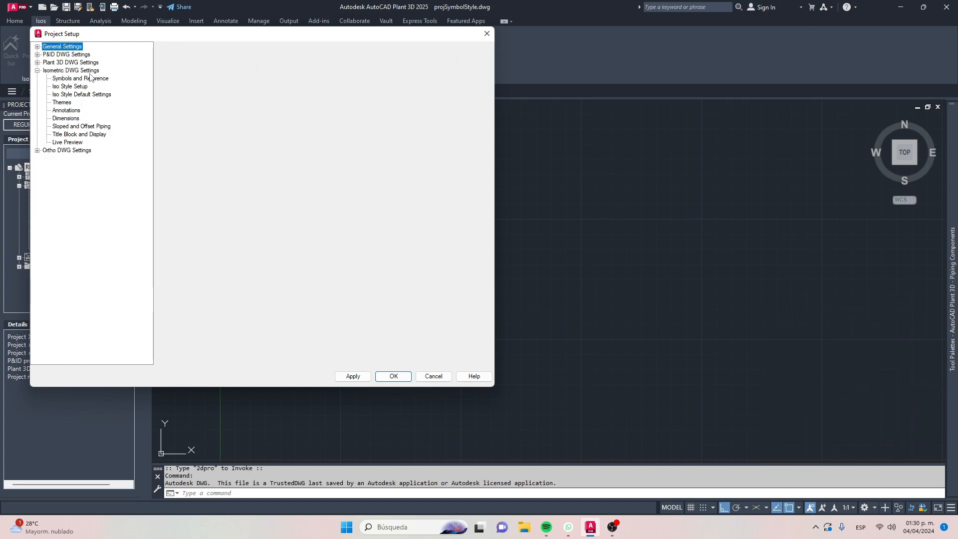
click(70, 103)
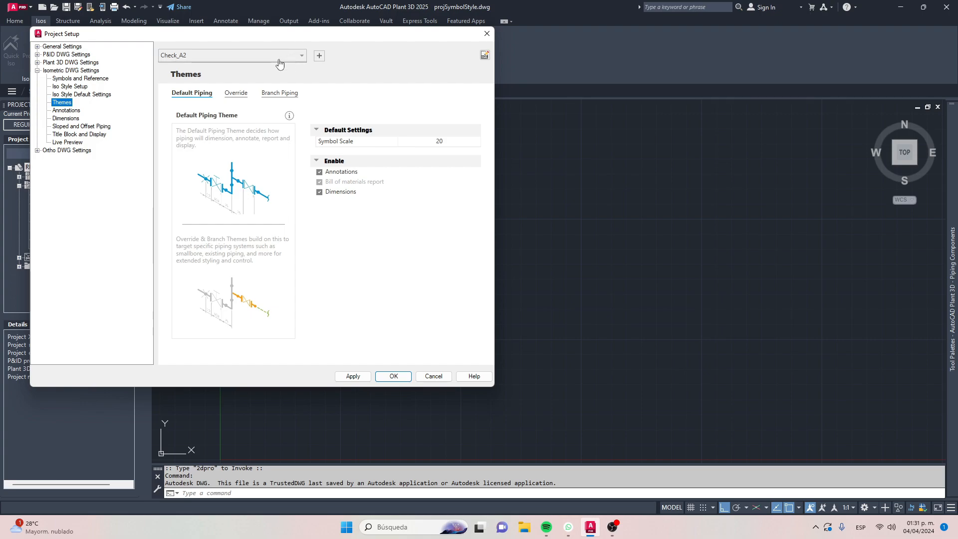
Create an iso style named YouTube 1 as a copy of Check_A2 and apply the project settings
click(320, 57)
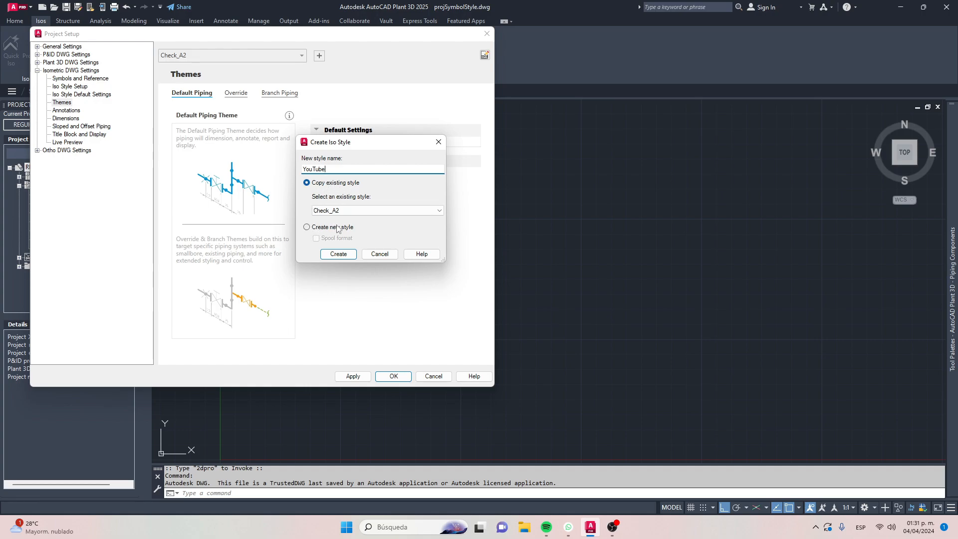
click(347, 256)
key(Return)
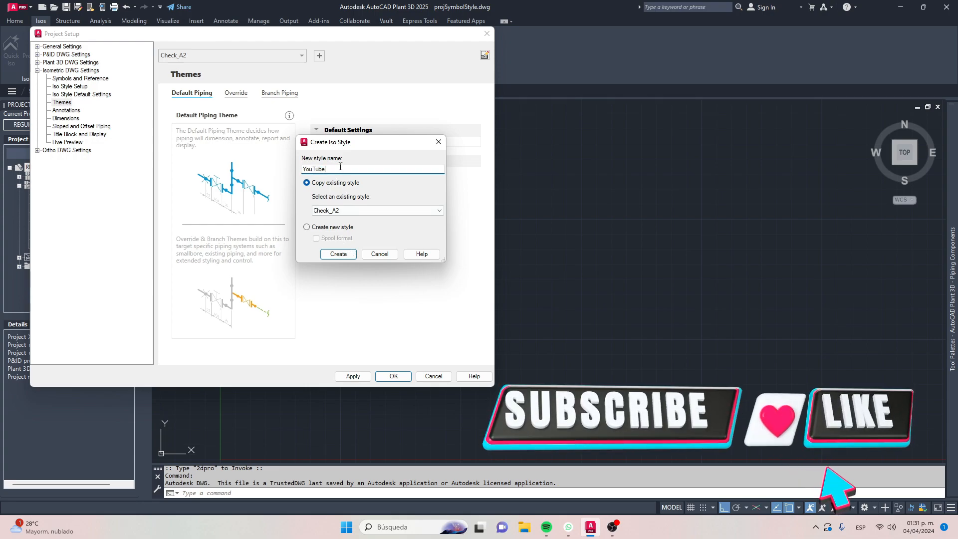
key(End)
text(1)
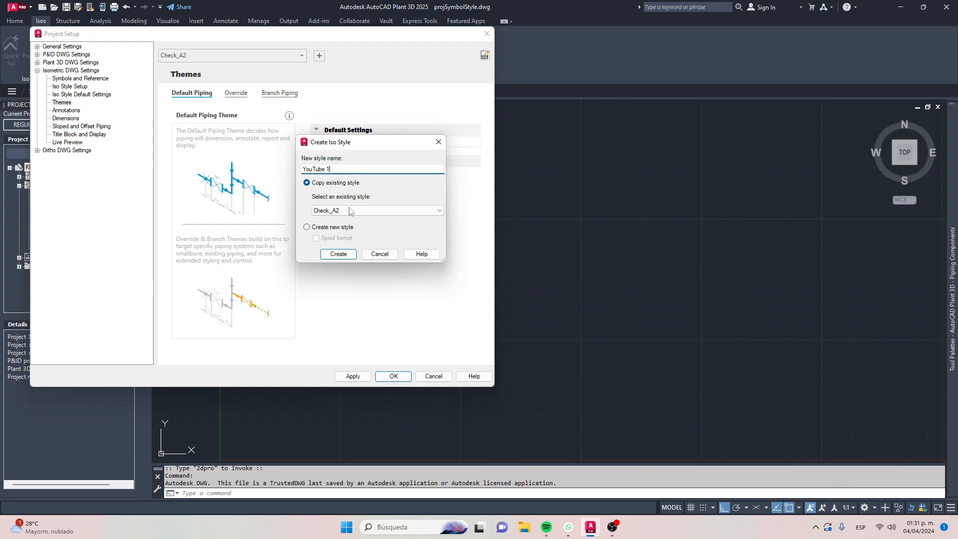
click(338, 255)
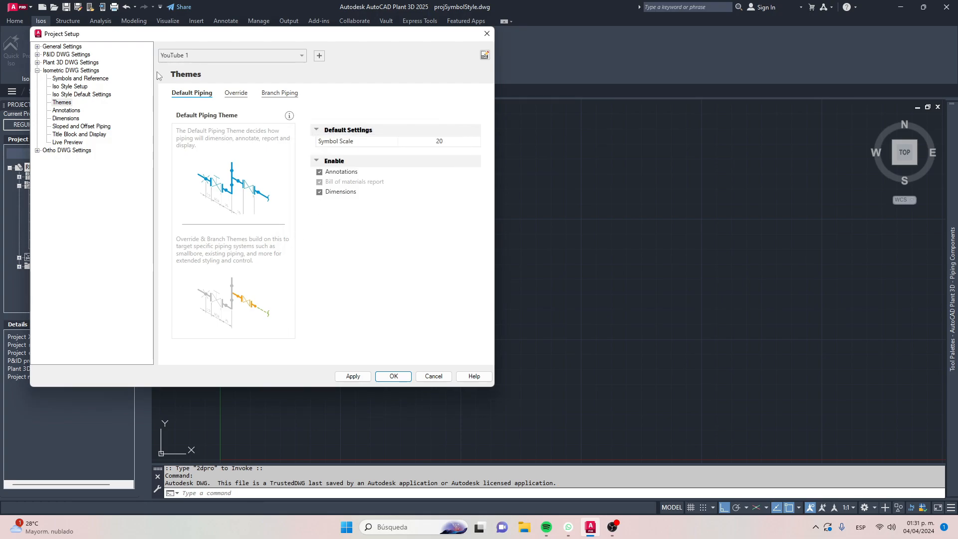
click(351, 378)
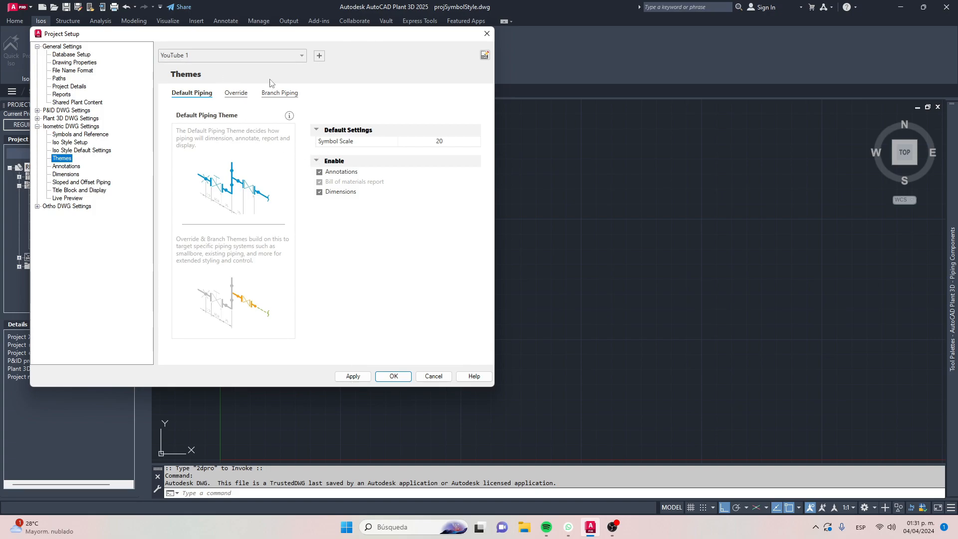
Open the title block setup for the YouTube 1 iso style's drawing template
click(64, 192)
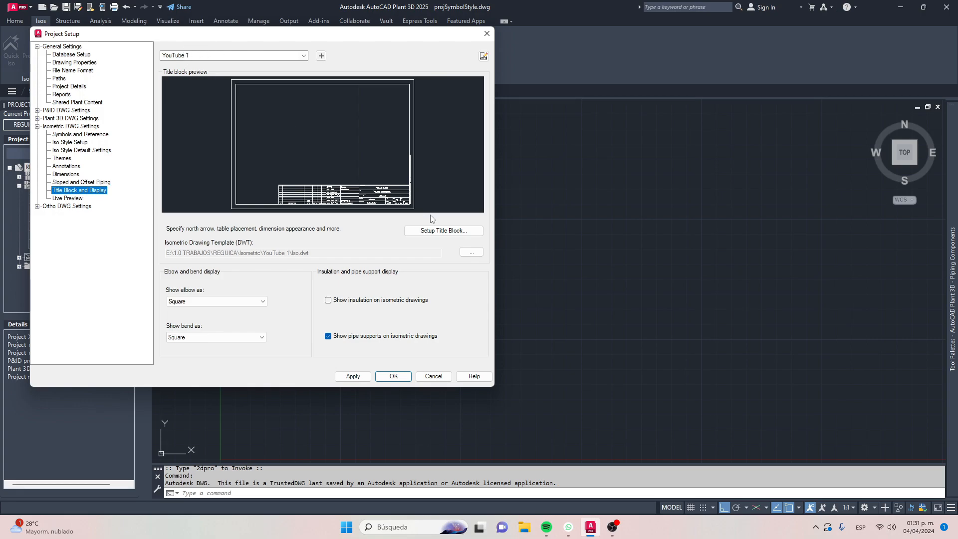
click(432, 230)
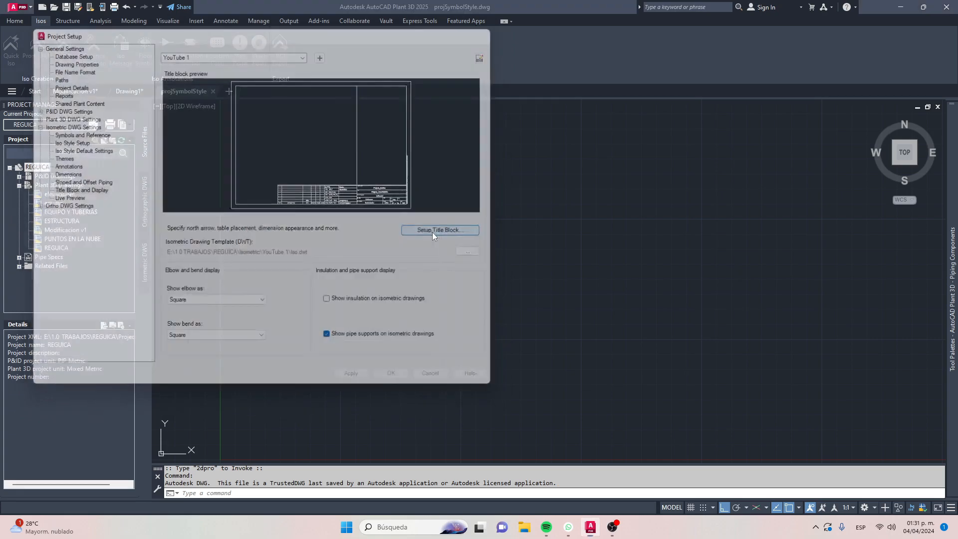
middle_drag(510, 187, 534, 179)
middle_drag(483, 177, 494, 203)
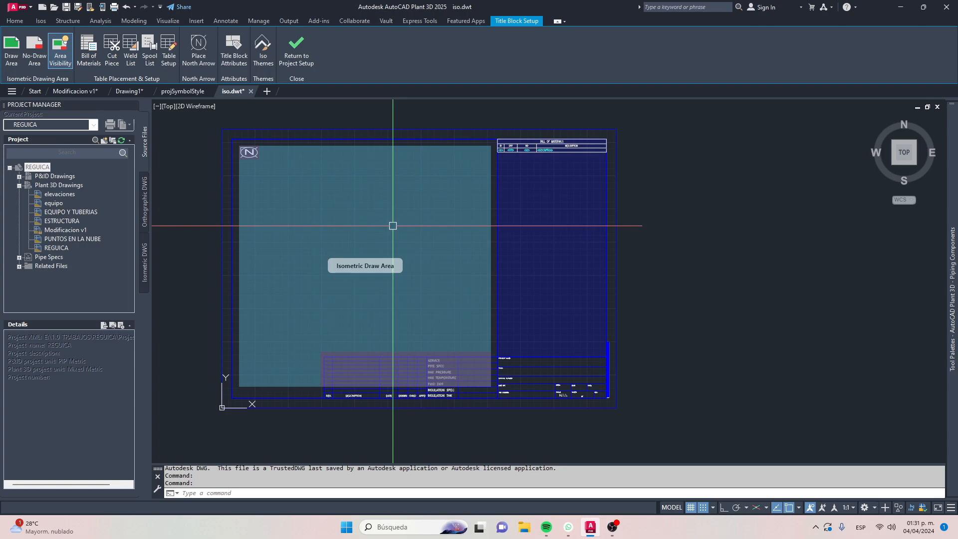
Open the existing title block of the iso.dwt template in the Block Editor
click(537, 323)
key(Escape)
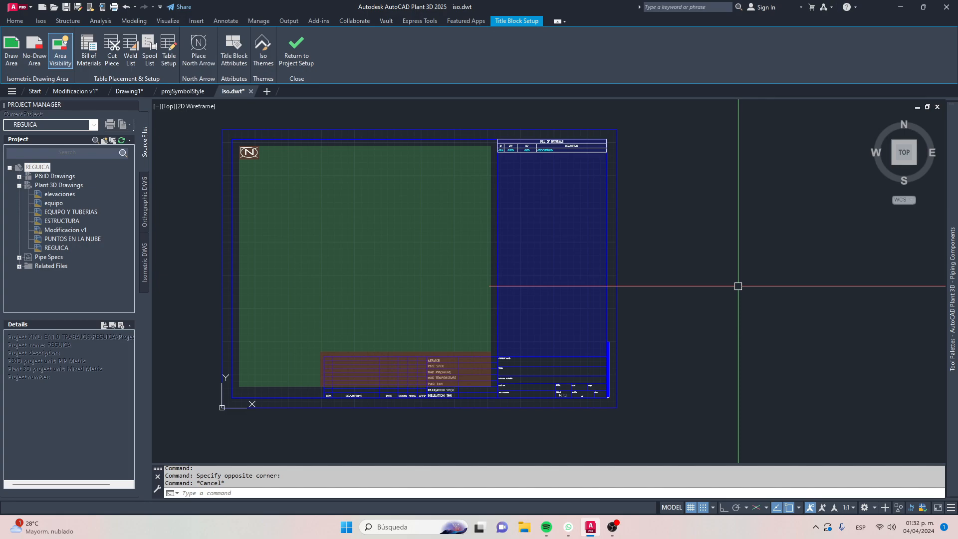
click(532, 369)
key(Escape)
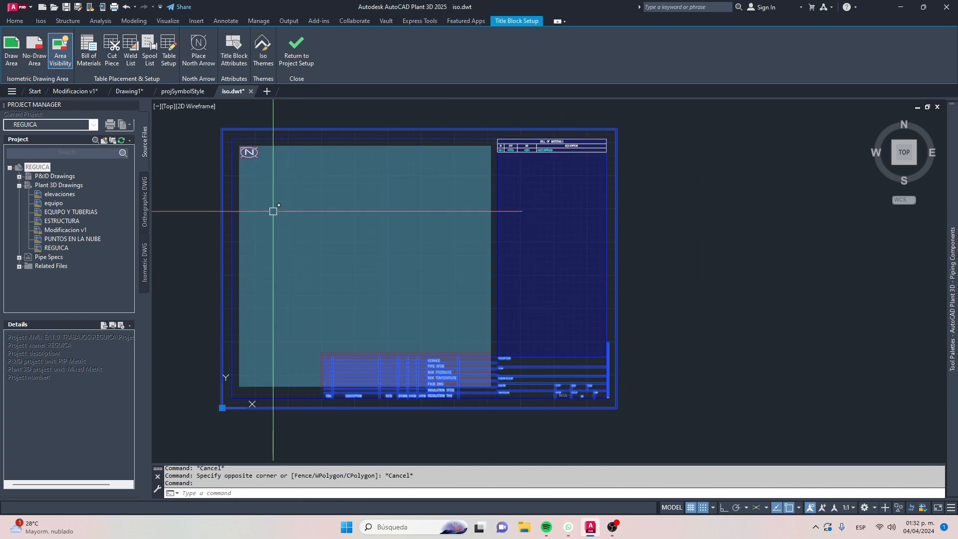
right_click(547, 384)
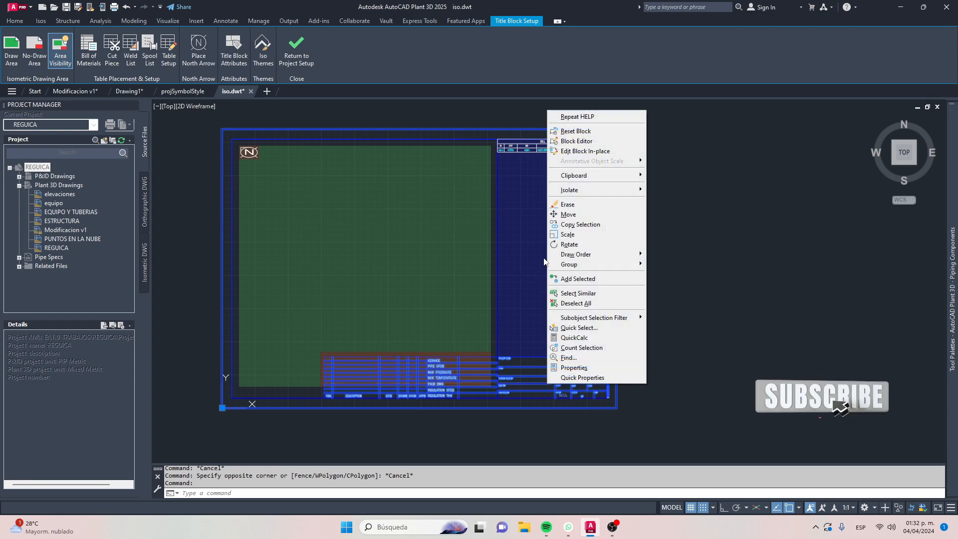
click(575, 141)
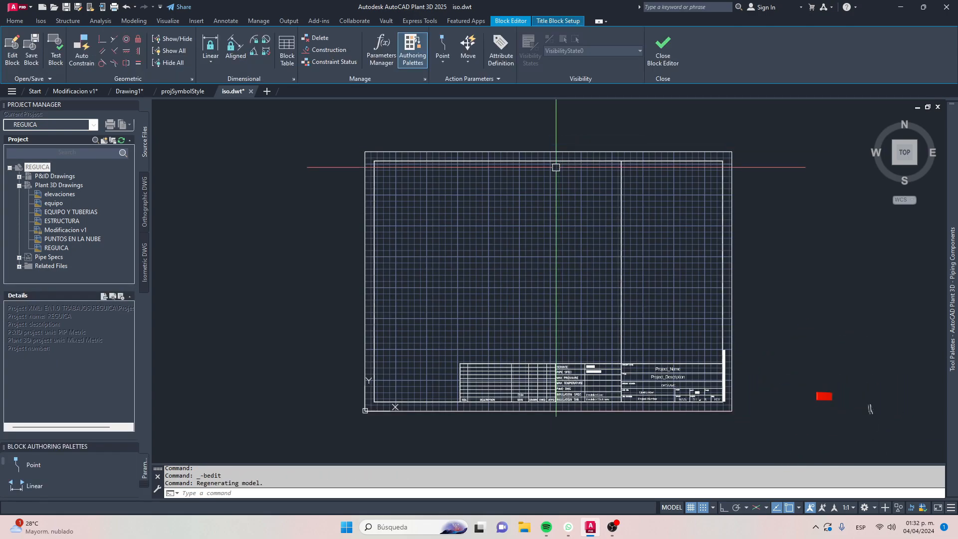
Turn off the grid and draw a reference line outward from the lower-left corner of the existing title block
key(F7)
middle_drag(456, 223, 452, 203)
text(l)
key(Return)
click(362, 391)
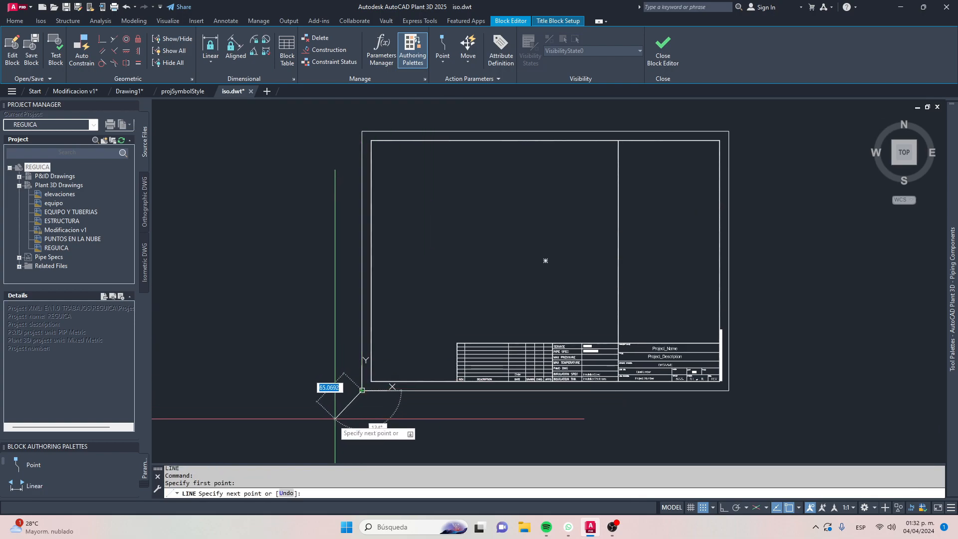
click(300, 439)
key(Escape)
Erase the whole existing title block, keeping only the reference line at its lower-left corner
click(355, 409)
click(290, 380)
key(Escape)
click(348, 116)
click(830, 419)
key(Delete)
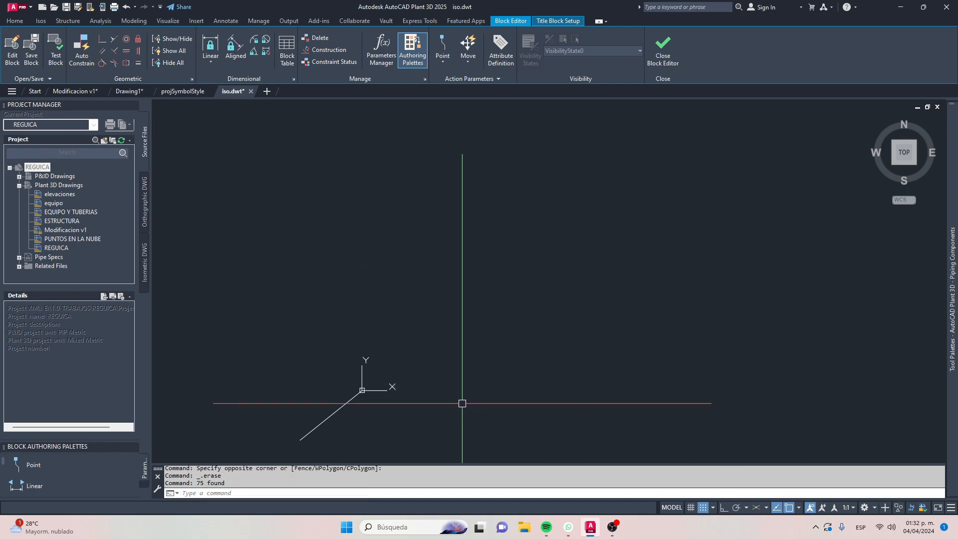
key(ctrl+v)
click(363, 390)
click(439, 373)
key(Escape)
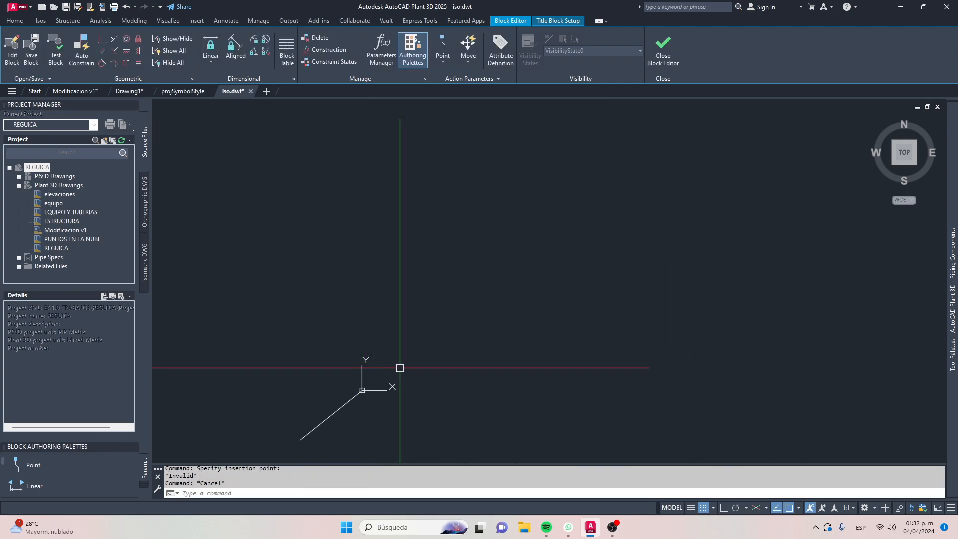
Paste the copied format at the reference line's inner endpoint with its default attribute values, and erase the reference line
key(ctrl+v)
click(363, 390)
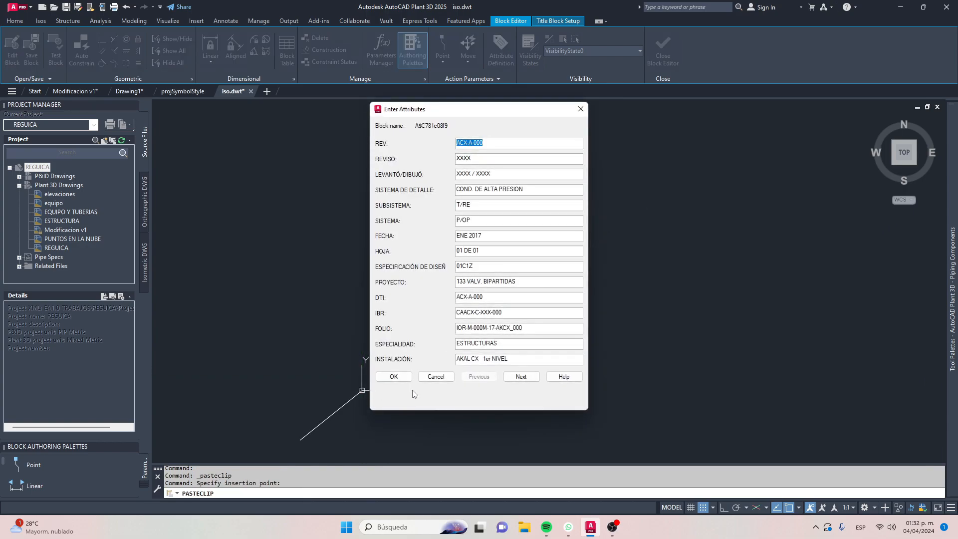
click(394, 377)
click(337, 428)
click(263, 402)
key(Delete)
Display the object properties for working on the LOCALIZACIÓN sketch in the format's upper-left corner
scroll(385, 286, up, 6)
scroll(373, 263, down, 2)
middle_drag(364, 199, 210, 156)
scroll(411, 189, down, 4)
scroll(300, 178, up, 4)
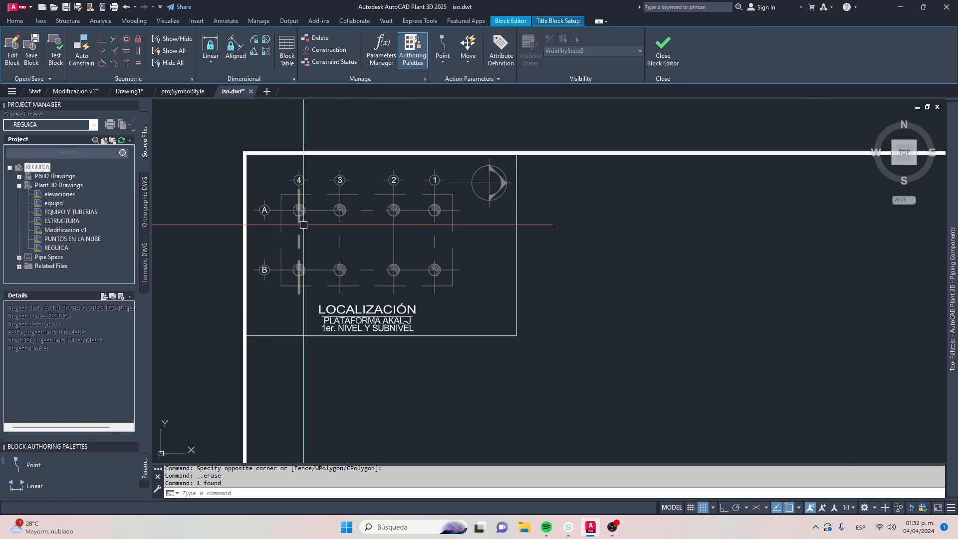
key(Escape)
key(ctrl+1)
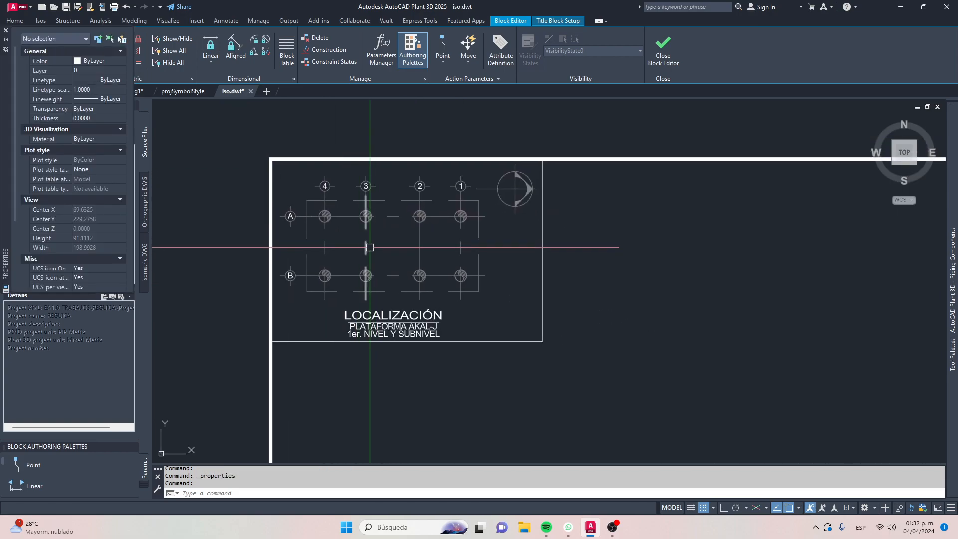
key(Escape)
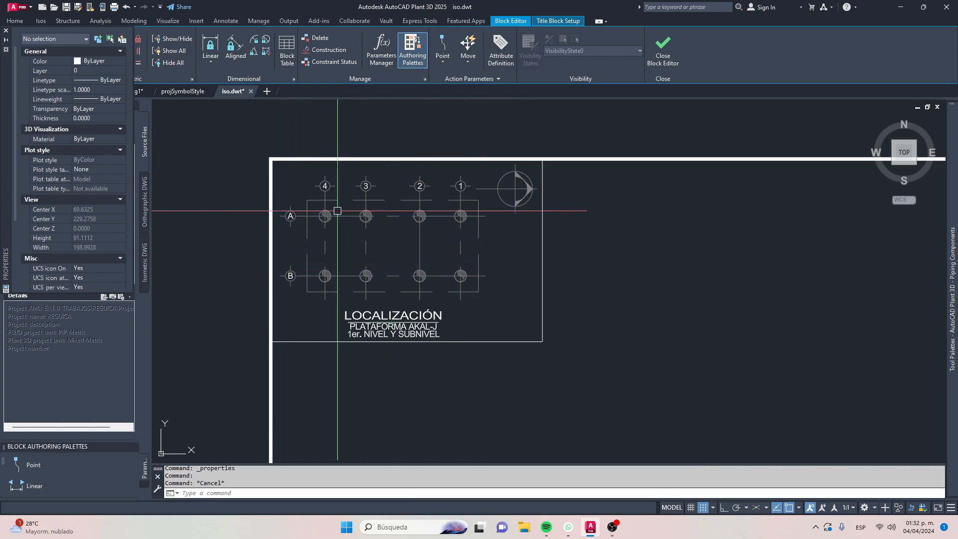
click(304, 192)
click(502, 310)
click(502, 310)
click(466, 265)
click(479, 222)
click(480, 225)
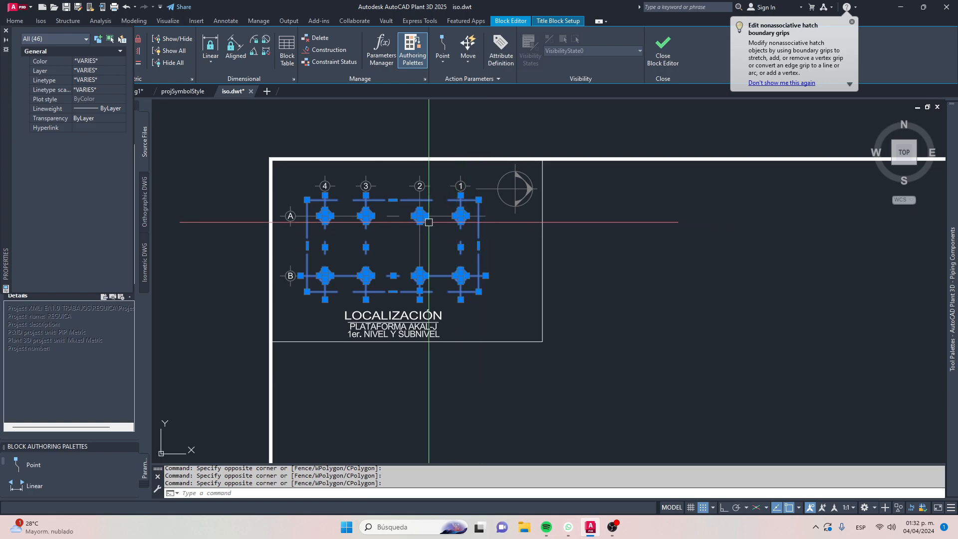
key(Escape)
key(Escape)
Set the linetype scale of axis line A in the LOCALIZACIÓN sketch to 1
click(344, 215)
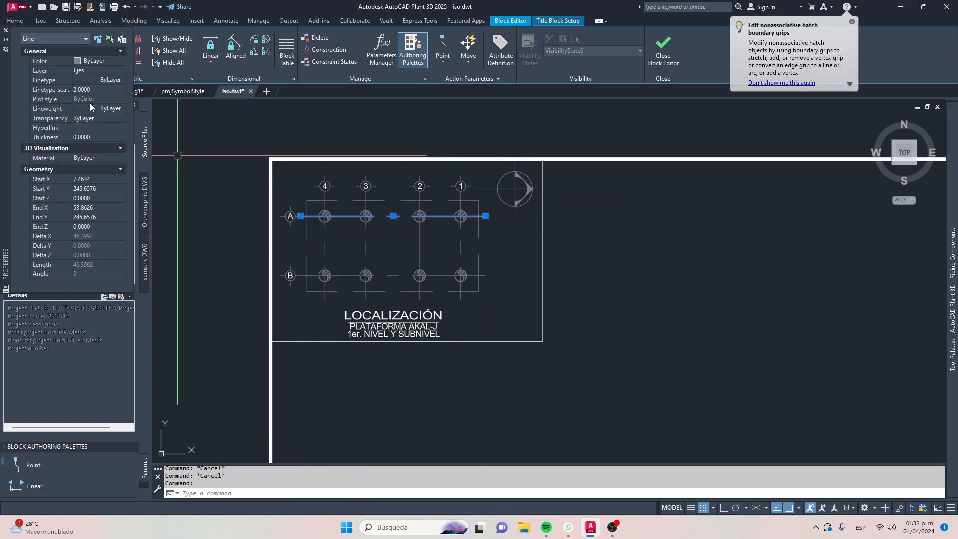
click(92, 90)
text(1)
key(Return)
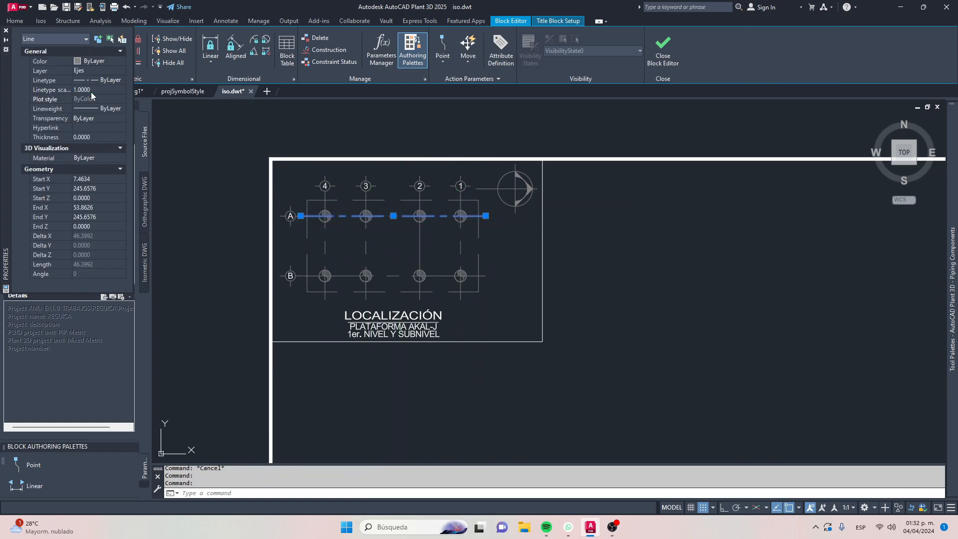
key(Escape)
Match the properties of axis line A onto axis line B of the LOCALIZACIÓN sketch
text(MA)
key(Return)
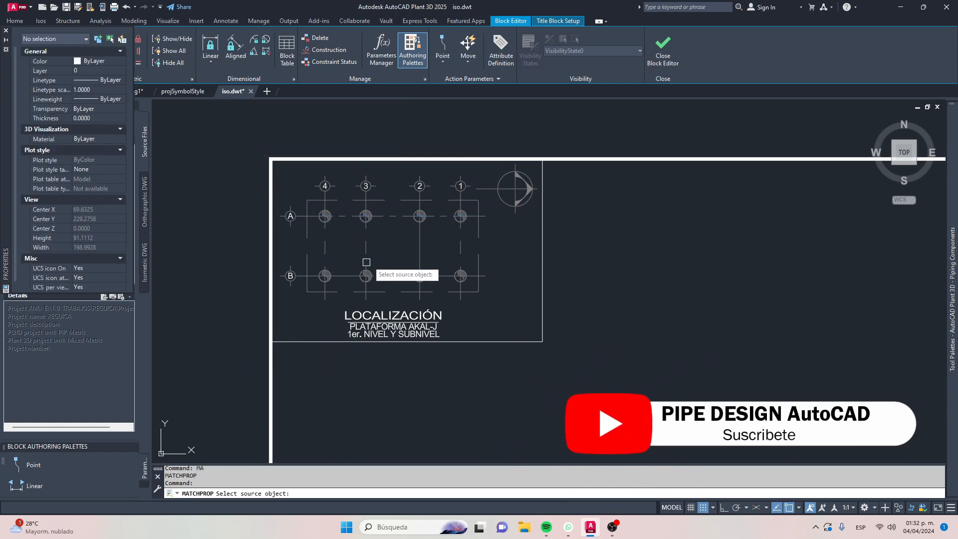
click(382, 217)
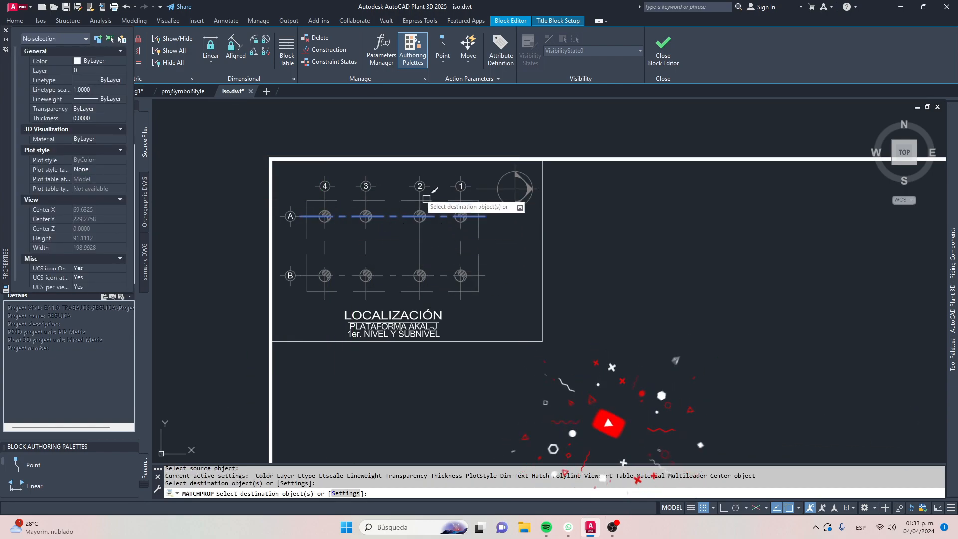
key(Escape)
Set the linetype scale of the dashed rectangle around the LOCALIZACIÓN sketch to 2
scroll(413, 208, up, 2)
click(378, 190)
click(374, 186)
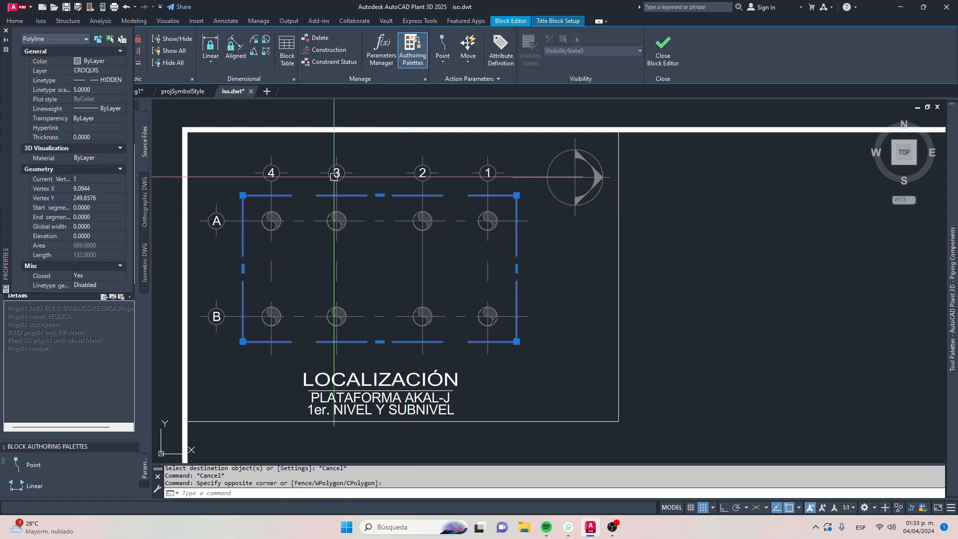
click(90, 89)
text(2)
key(Return)
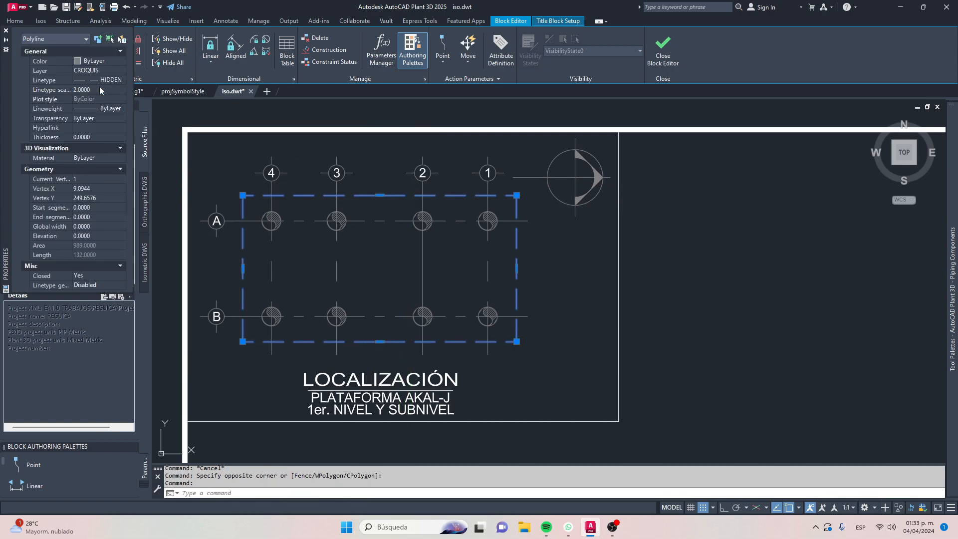
key(Escape)
Close the Block Editor and save the changes to Title Block
scroll(350, 212, down, 6)
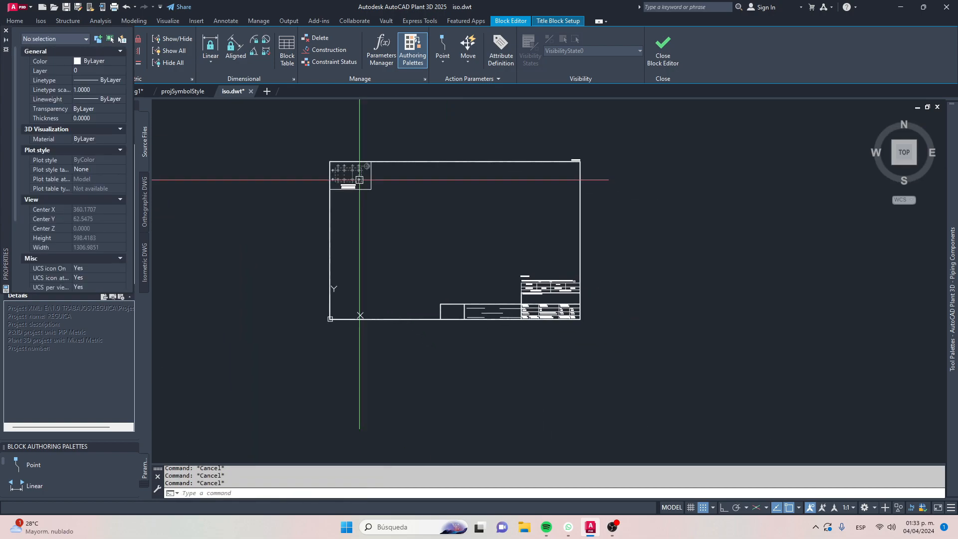
scroll(467, 192, up, 2)
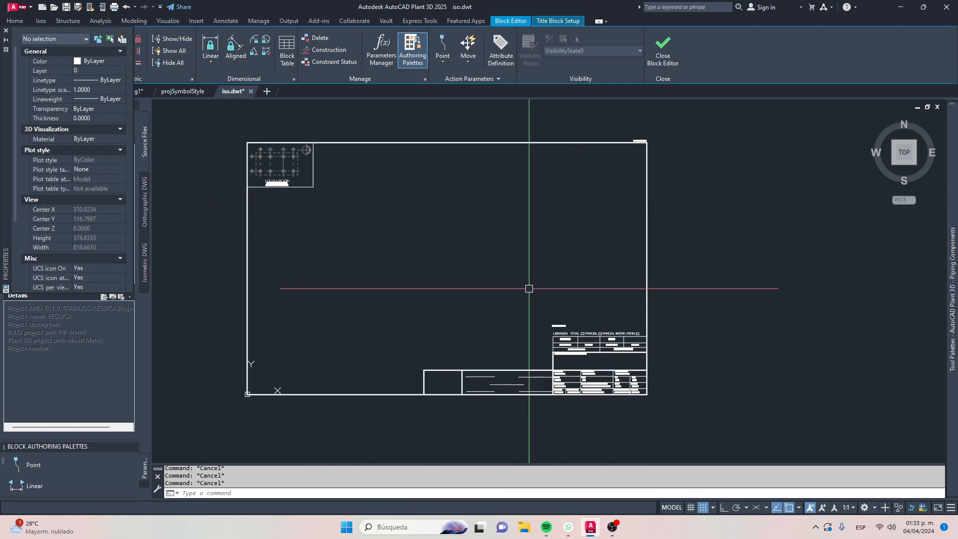
click(663, 59)
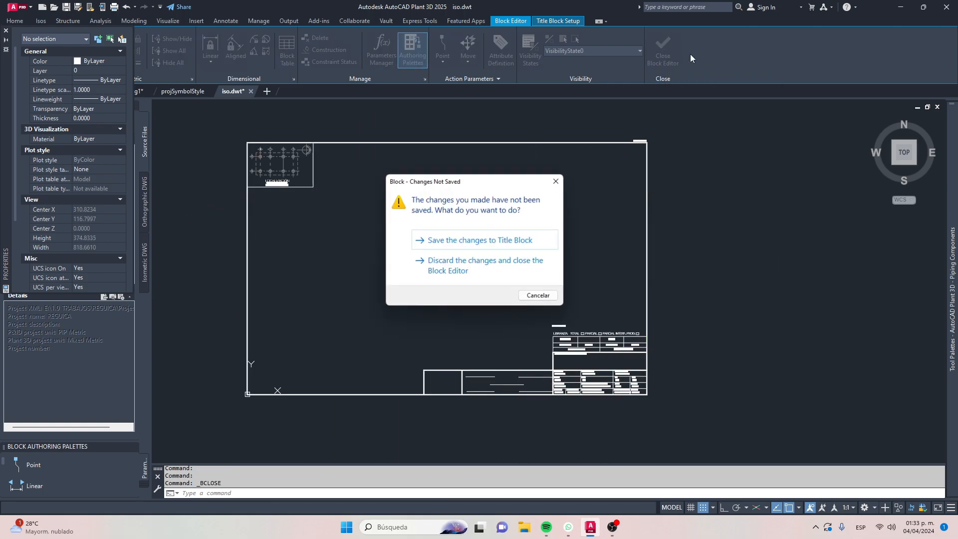
click(456, 242)
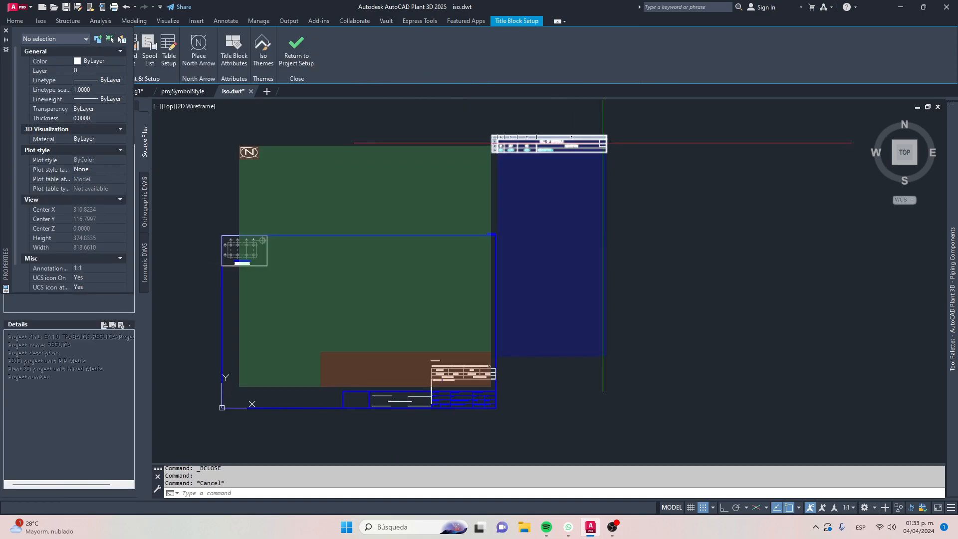
Erase the template's old table and coloured placement areas overlapping the new format
click(642, 110)
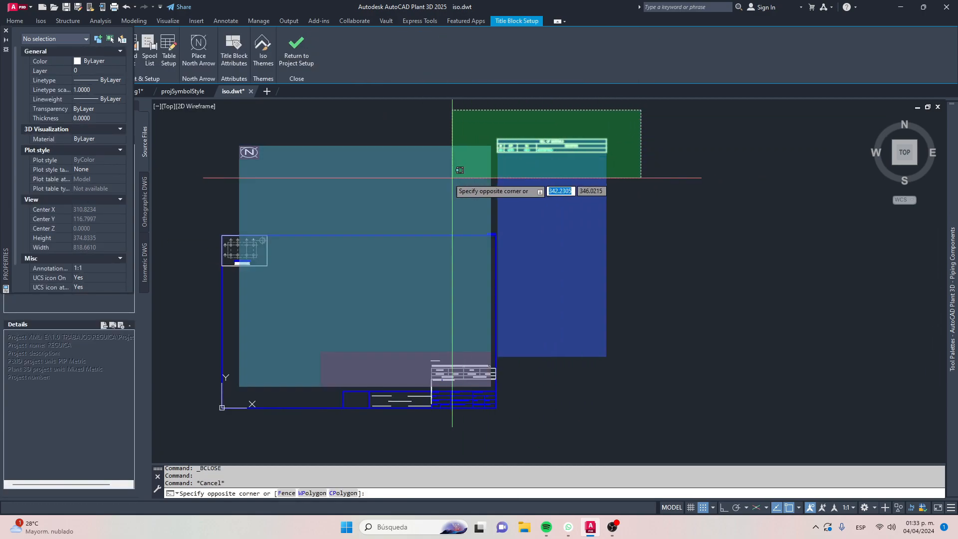
click(360, 193)
key(Delete)
Examine the text and line colours of the LIBRANZA, ACTIVIDAD and data tables in the format's lower-right corner
middle_drag(525, 279, 587, 237)
scroll(499, 325, up, 10)
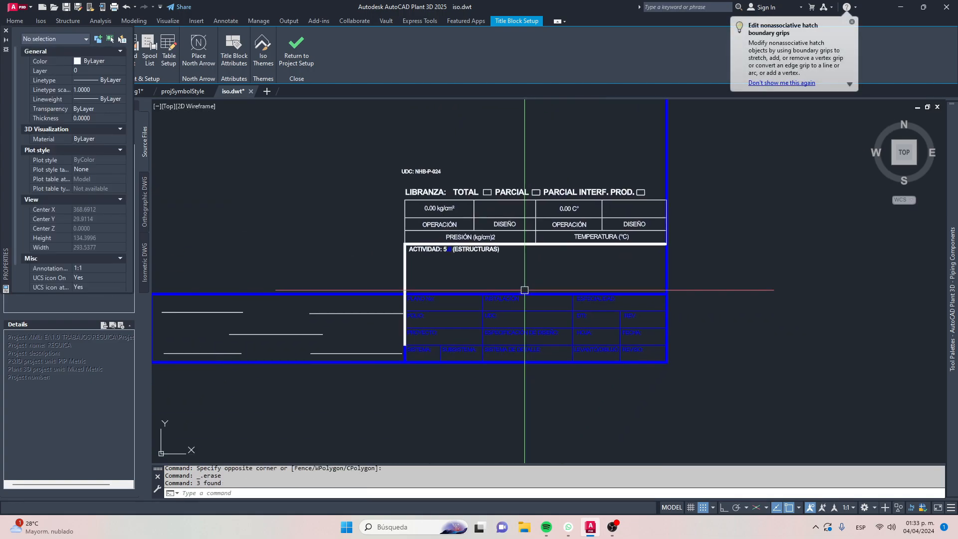
scroll(455, 344, down, 10)
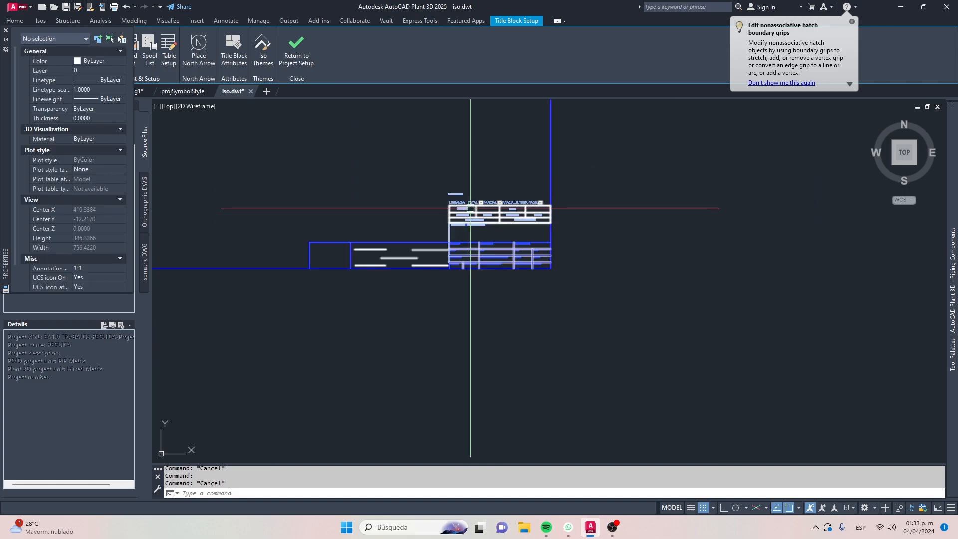
scroll(229, 127, up, 4)
click(273, 174)
key(Escape)
scroll(409, 253, down, 3)
scroll(499, 277, up, 6)
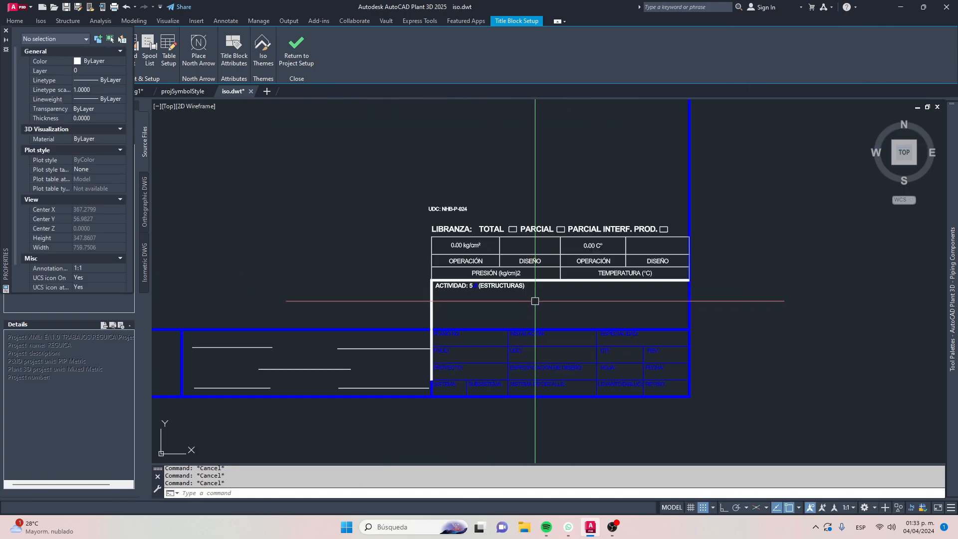
scroll(499, 249, up, 2)
scroll(460, 260, down, 5)
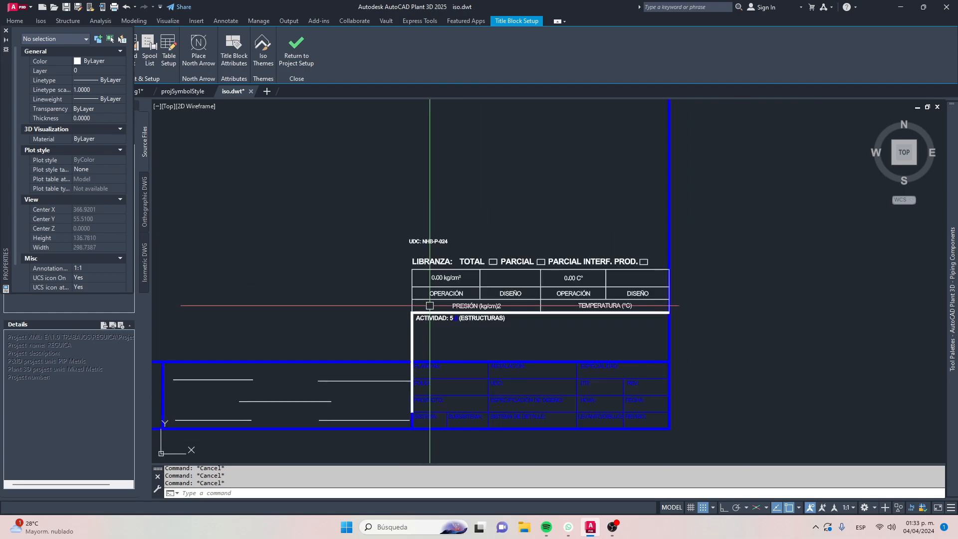
scroll(459, 259, down, 5)
scroll(616, 288, up, 2)
scroll(523, 256, down, 2)
Erase the template's old north arrow left above the new format
click(428, 140)
click(383, 183)
key(Delete)
click(432, 168)
key(Escape)
scroll(554, 239, up, 1)
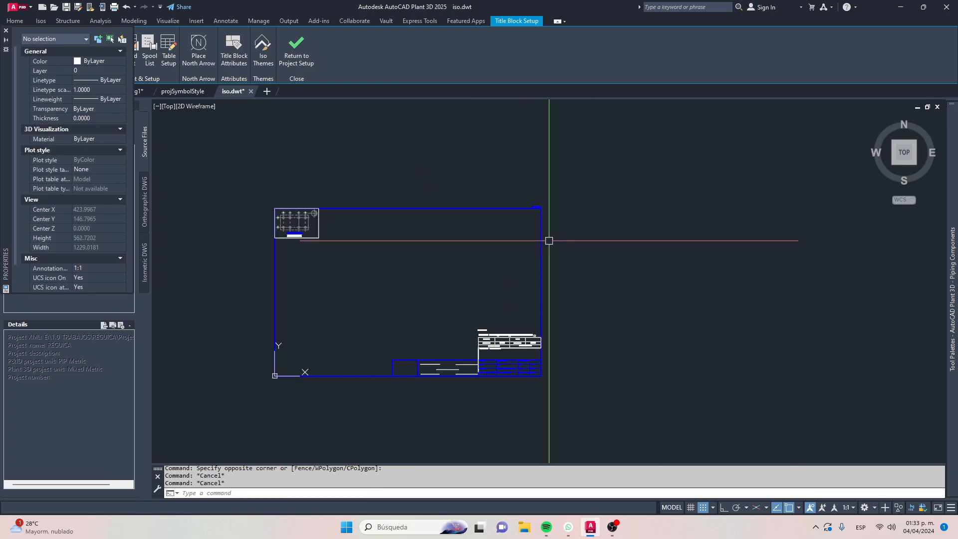
Reopen the new title block in the Block Editor at its lower-right tables
click(541, 239)
right_click(542, 232)
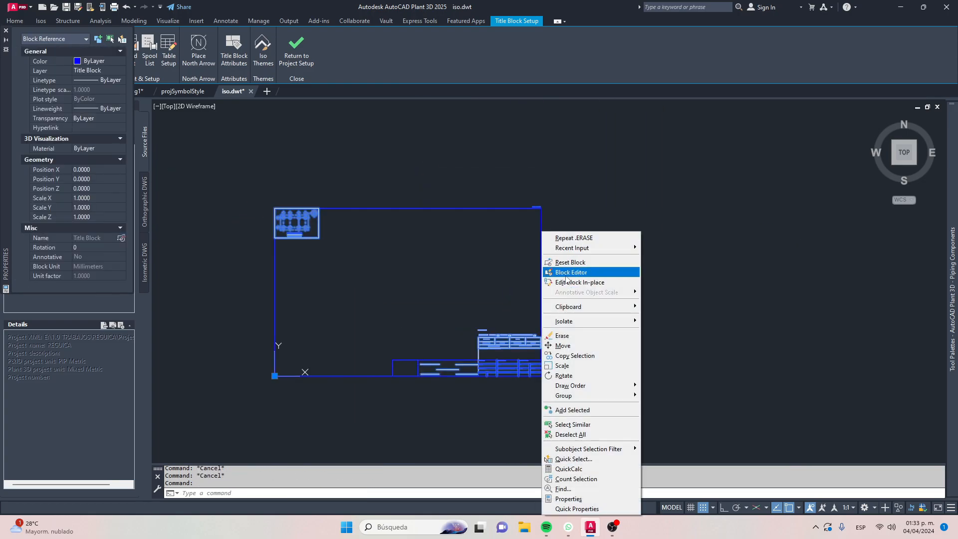
click(567, 273)
middle_drag(531, 214, 493, 203)
click(502, 135)
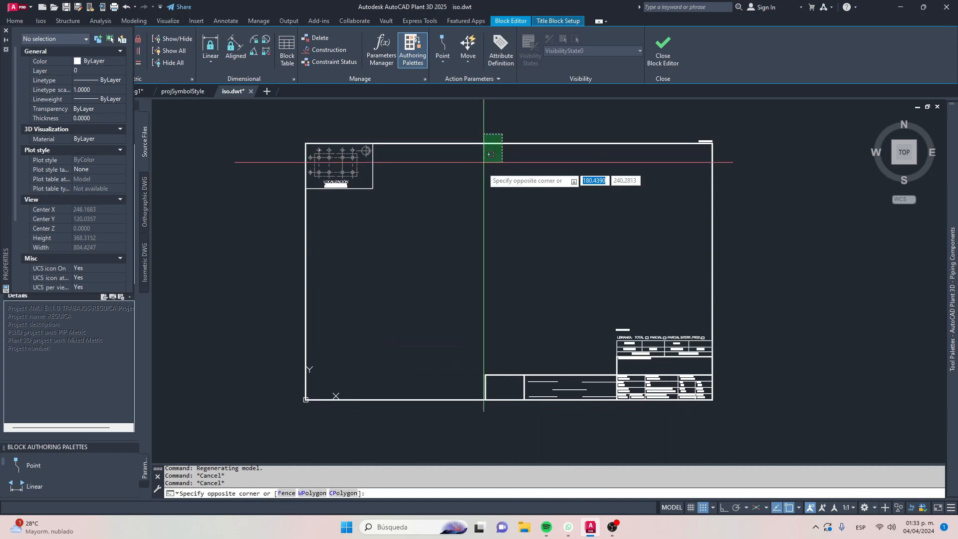
click(495, 165)
scroll(641, 370, up, 8)
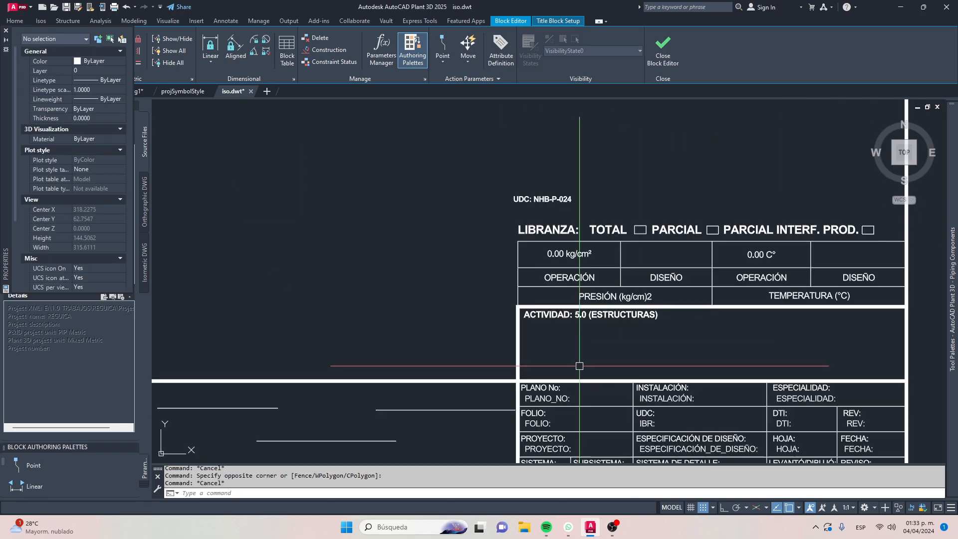
Set the colour of the thick lines bordering the ACTIVIDAD box to Blue
click(89, 61)
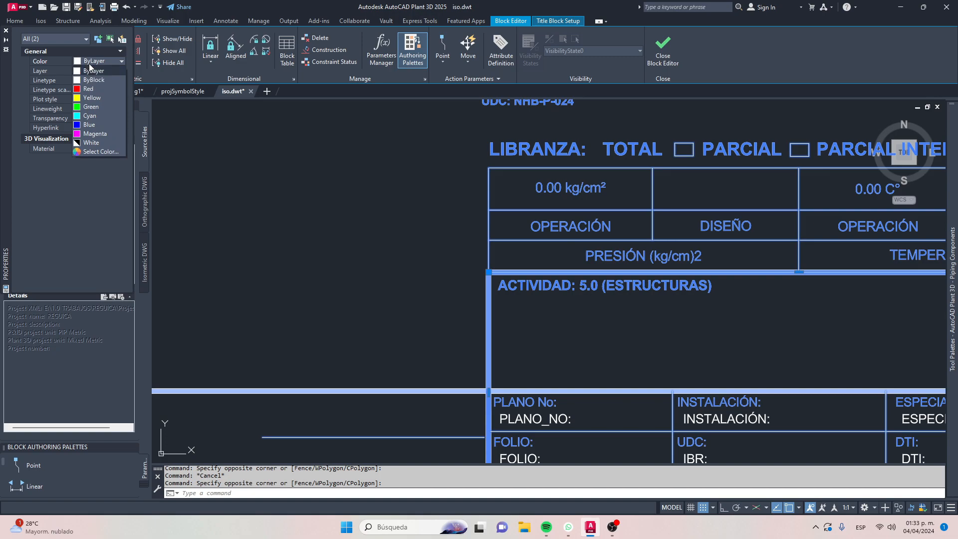
click(91, 72)
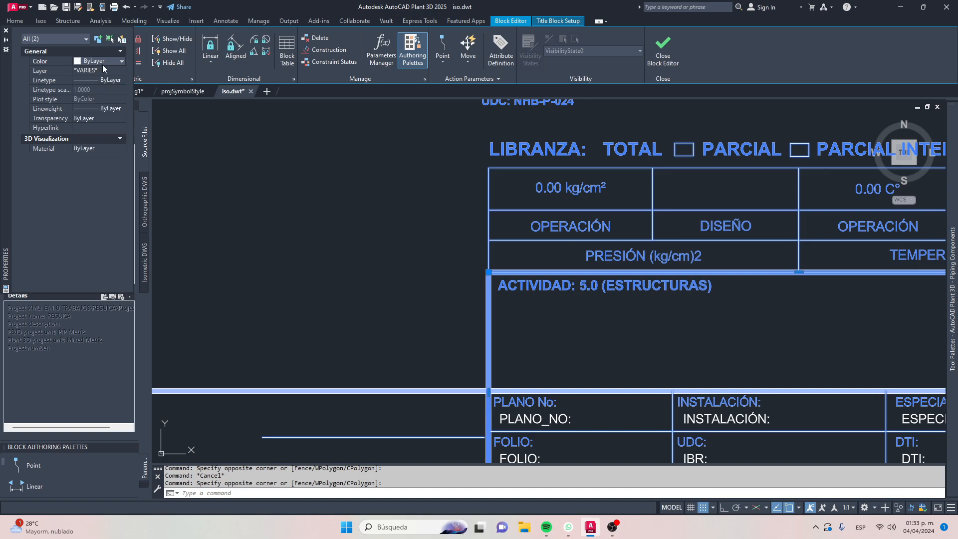
click(101, 66)
click(100, 66)
click(102, 61)
click(95, 123)
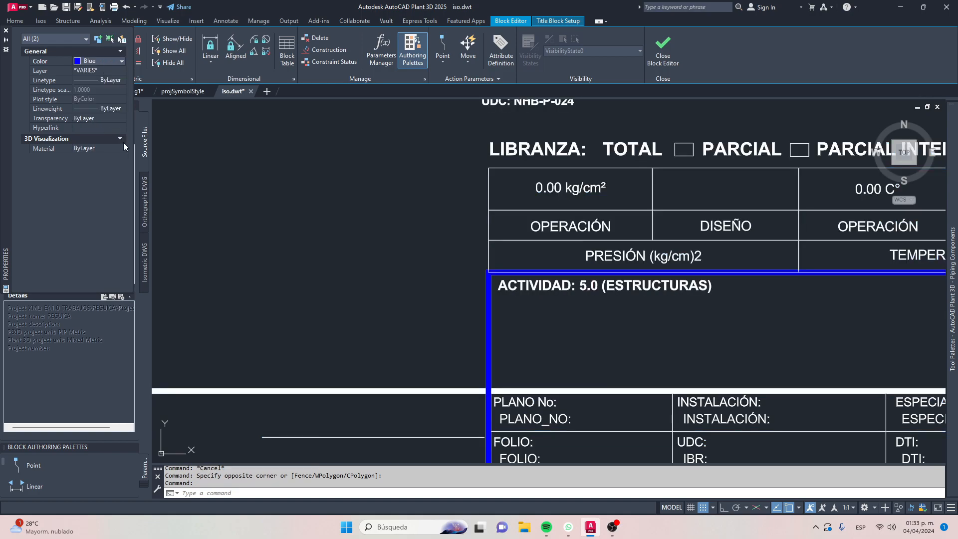
Set the colour of the format's outer border to Blue
scroll(523, 265, down, 5)
click(237, 353)
middle_drag(351, 201, 365, 301)
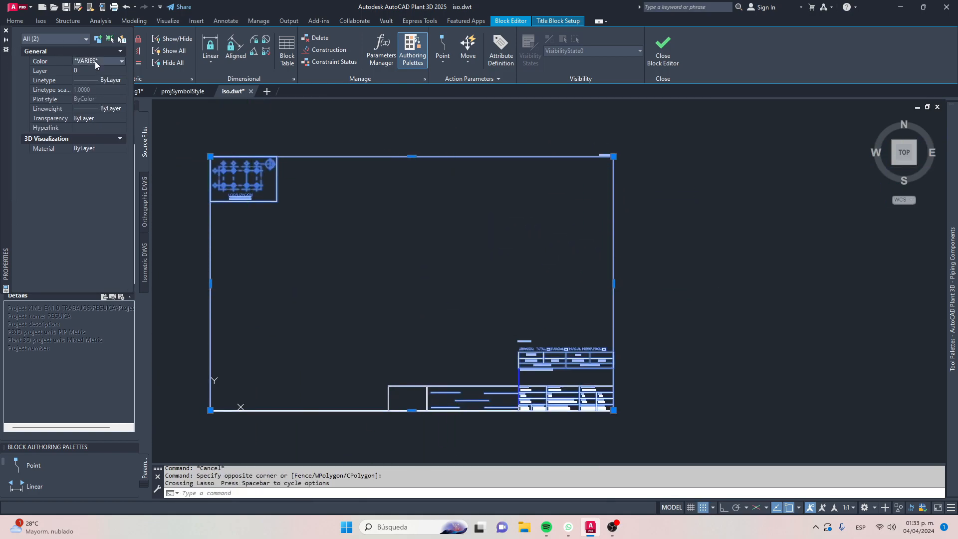
click(94, 61)
click(102, 125)
key(Escape)
key(Escape)
click(206, 152)
click(282, 207)
key(Escape)
key(Escape)
Save the colour changes to Title Block, leave the Block Editor and check the data table in the format's lower-right corner
scroll(466, 278, up, 9)
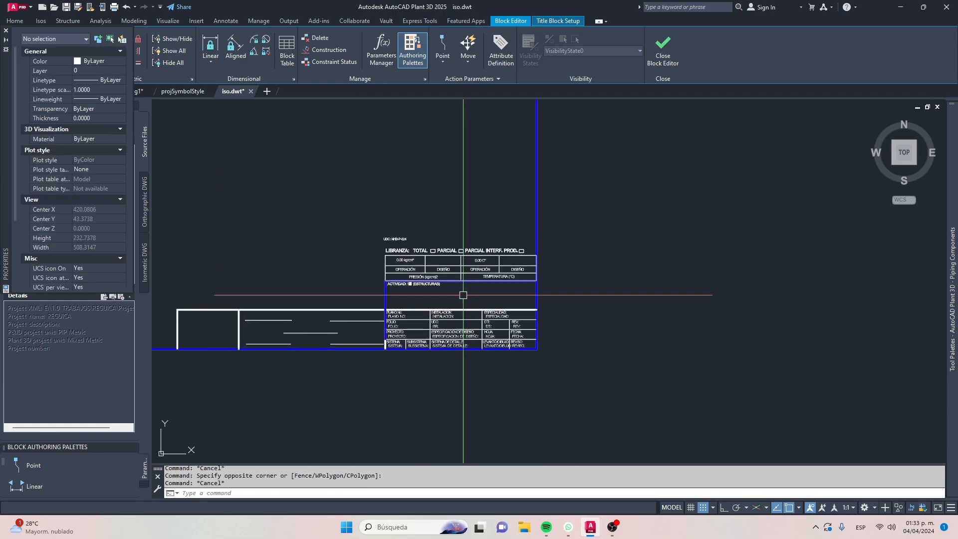
scroll(447, 175, down, 4)
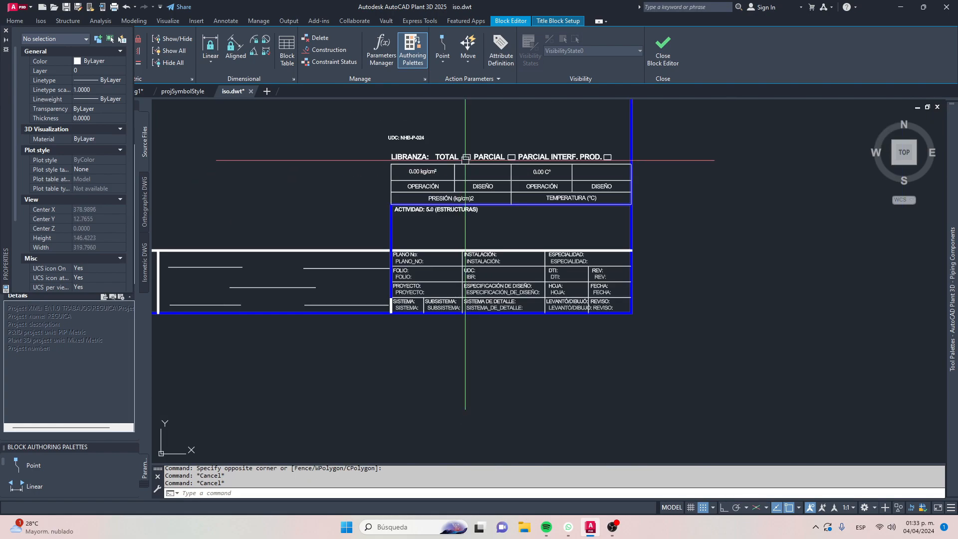
click(664, 53)
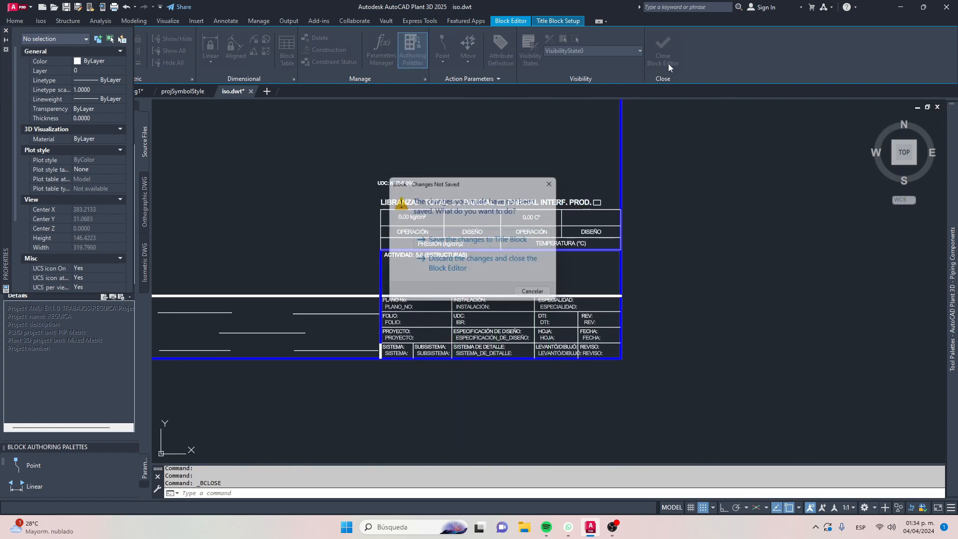
click(469, 239)
scroll(487, 349, up, 6)
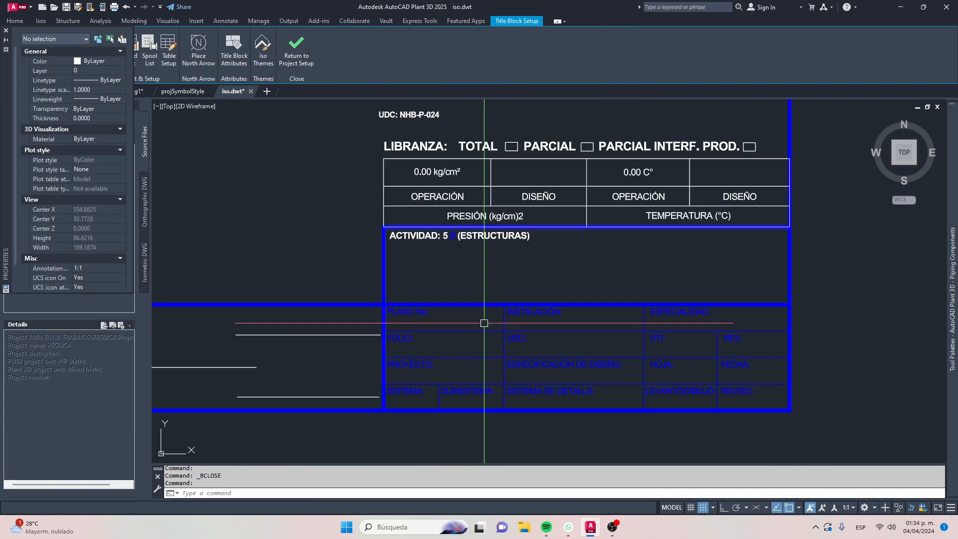
Close the Properties palette covering the title block setup tools
scroll(522, 249, down, 9)
middle_drag(498, 171, 522, 210)
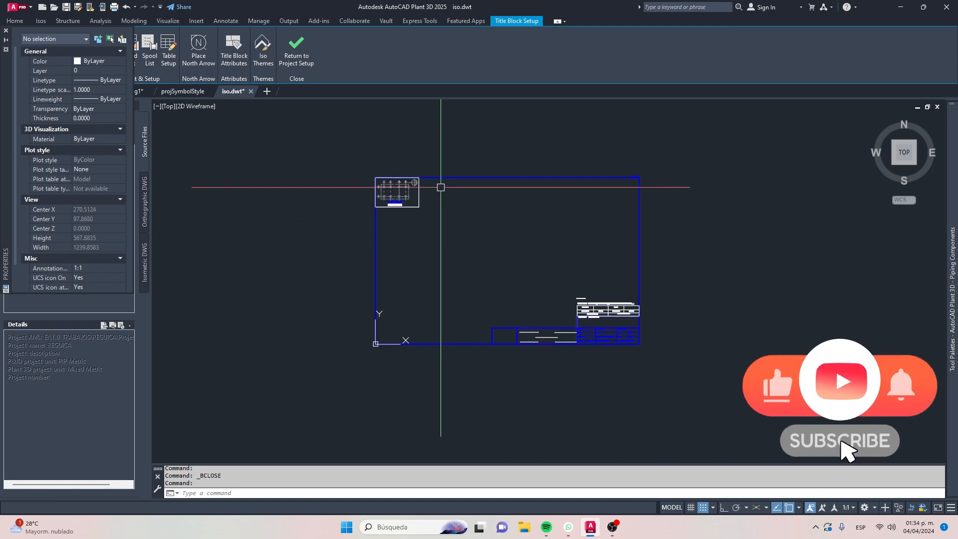
click(6, 31)
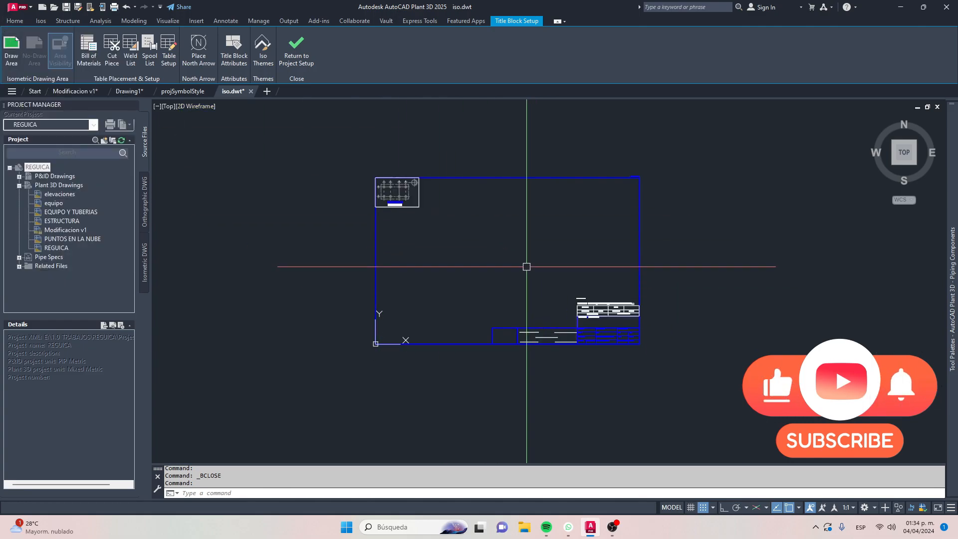
key(Escape)
Define the isometric draw area from the format's upper-left corner to a point just above and left of the lower-right tables
scroll(516, 259, up, 3)
scroll(485, 212, up, 3)
scroll(469, 218, down, 4)
scroll(469, 217, up, 2)
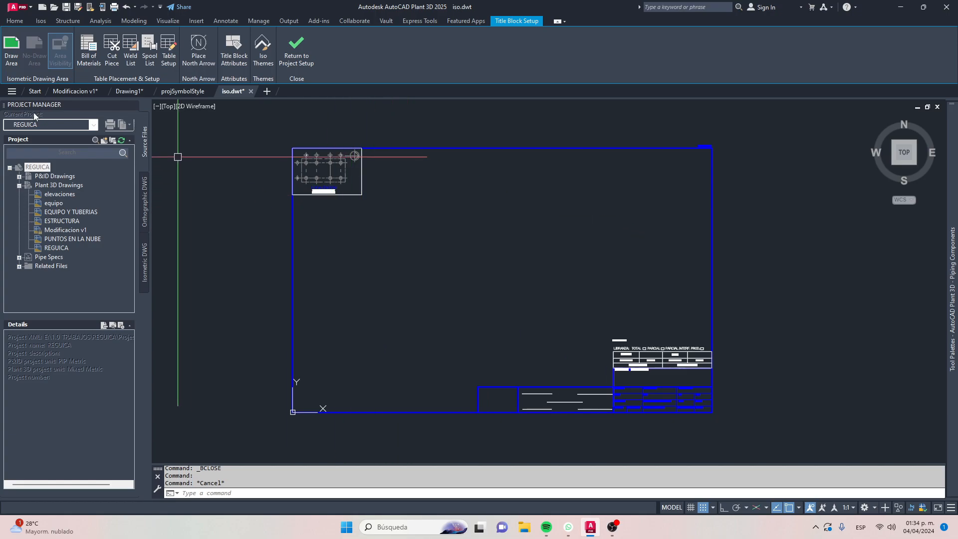
click(10, 54)
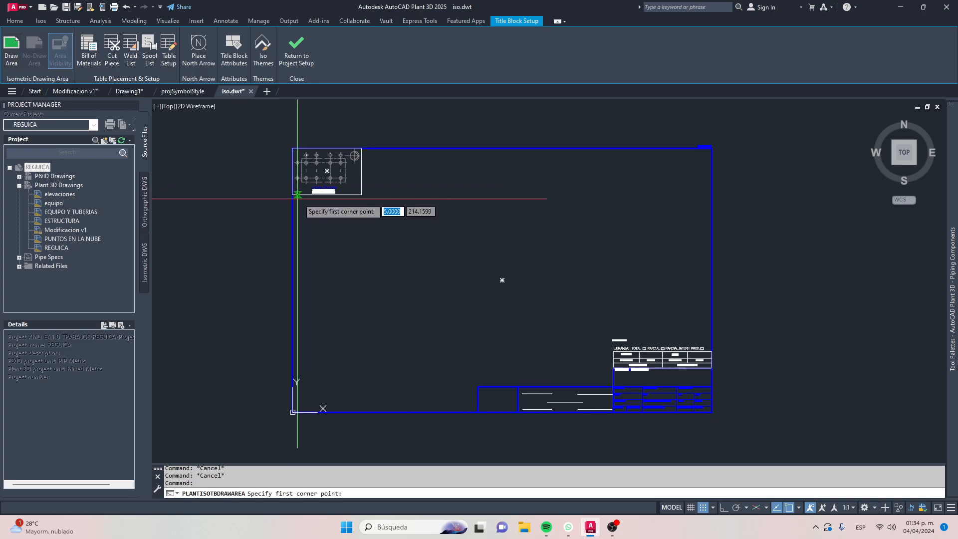
click(293, 148)
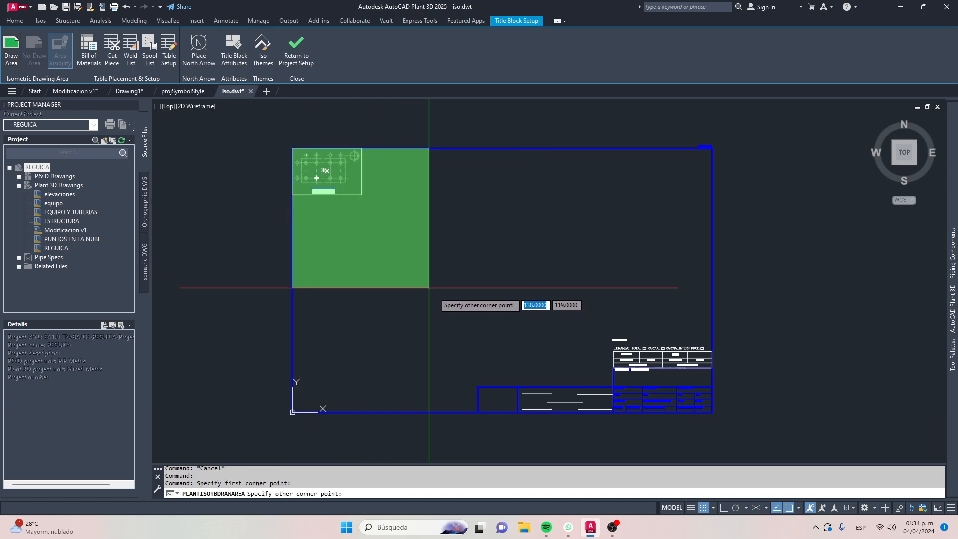
click(608, 376)
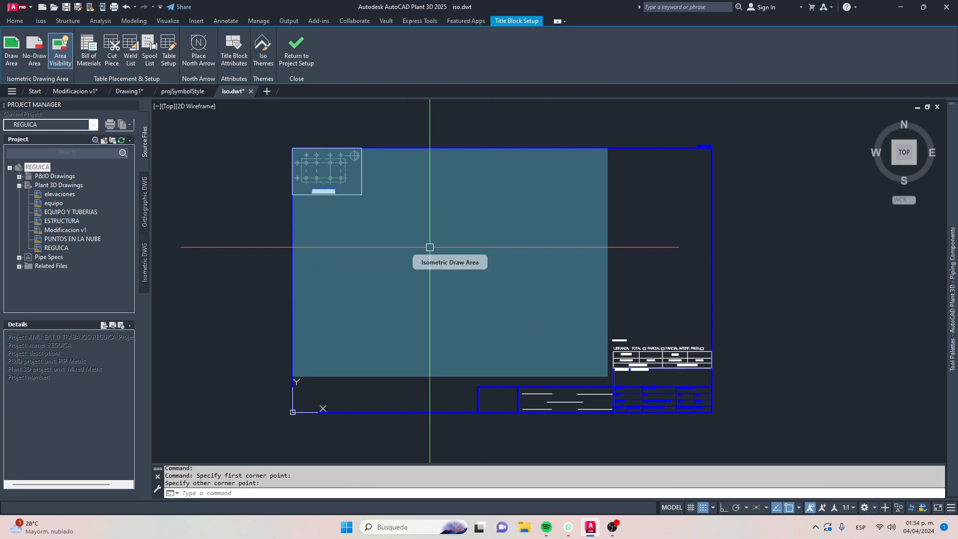
Add a no-draw area covering the location key plan box in the format's upper-left corner
scroll(315, 174, up, 4)
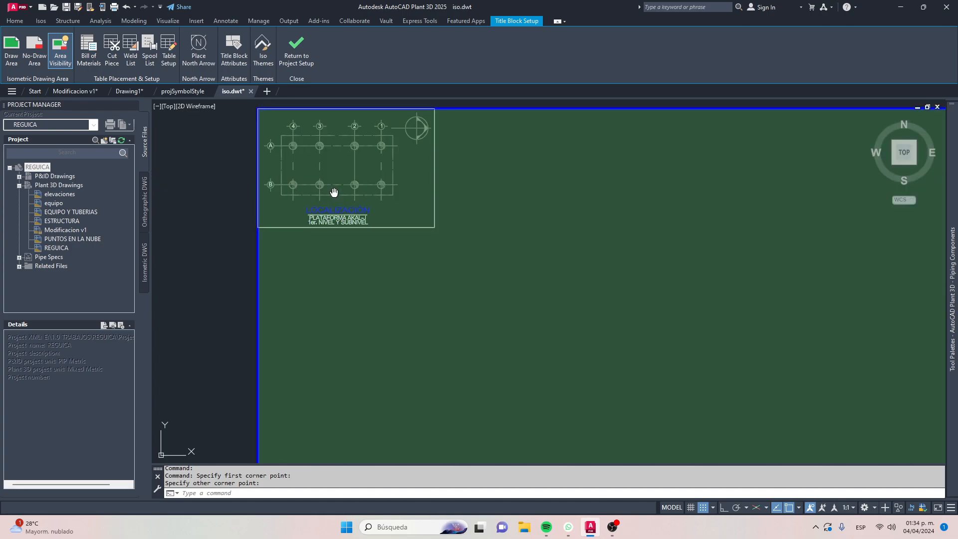
middle_drag(334, 193, 373, 264)
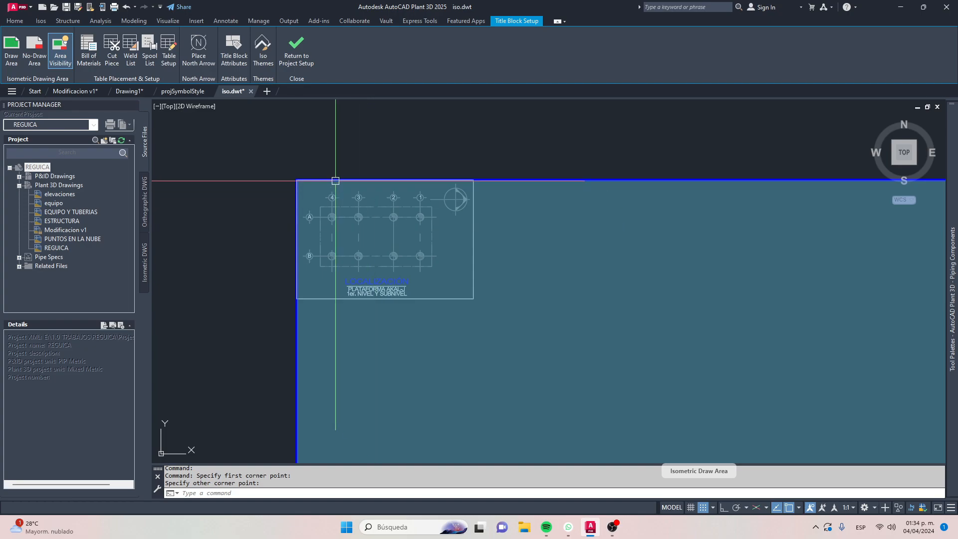
scroll(475, 278, down, 2)
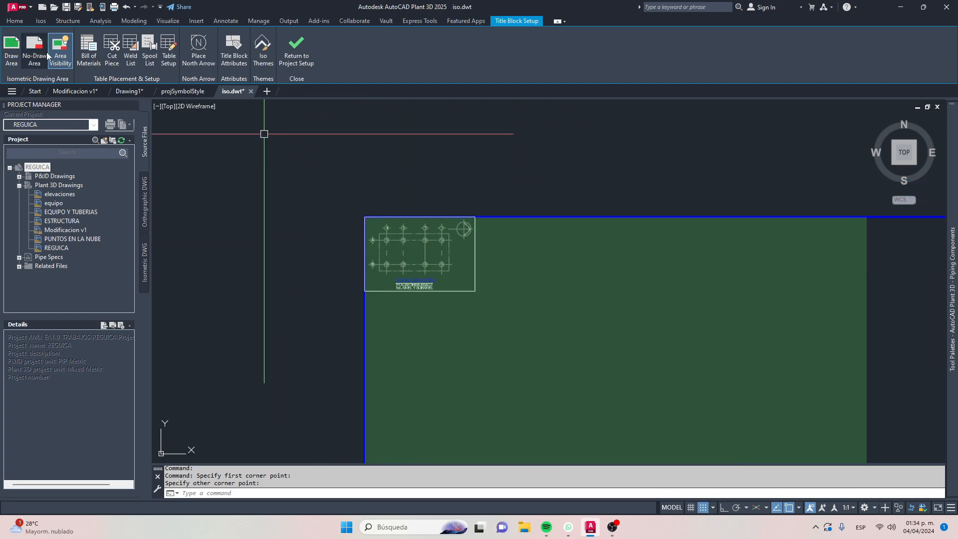
click(32, 51)
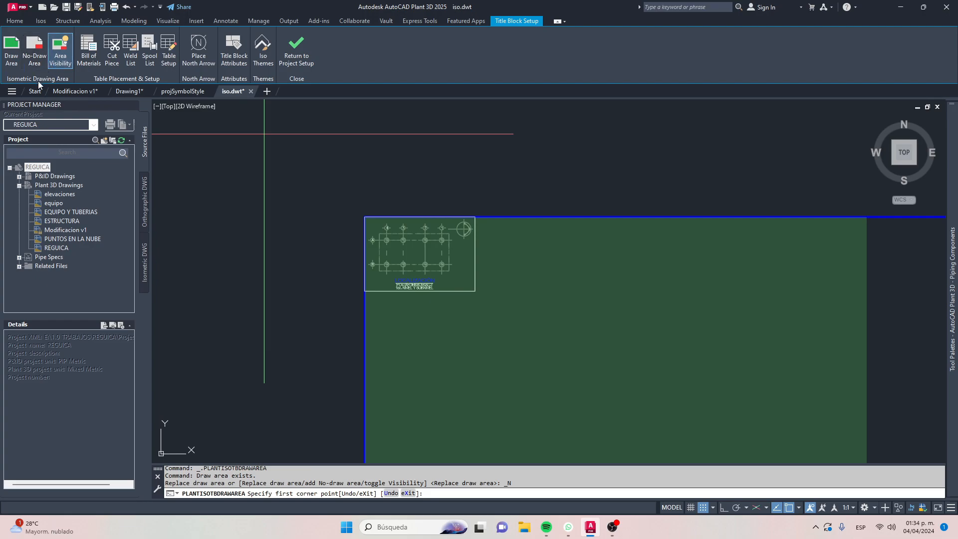
scroll(429, 242, up, 4)
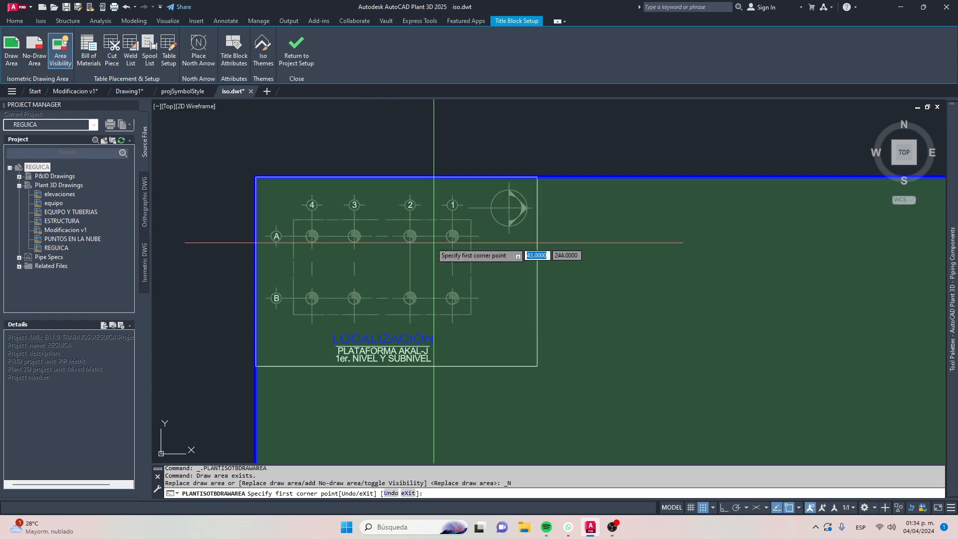
click(255, 176)
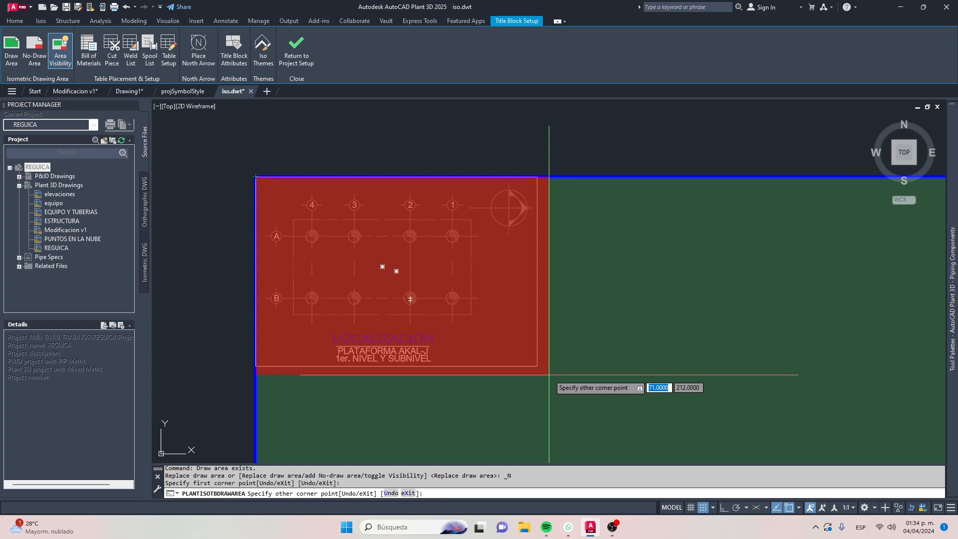
key(Escape)
scroll(354, 201, down, 6)
scroll(346, 224, up, 2)
key(Escape)
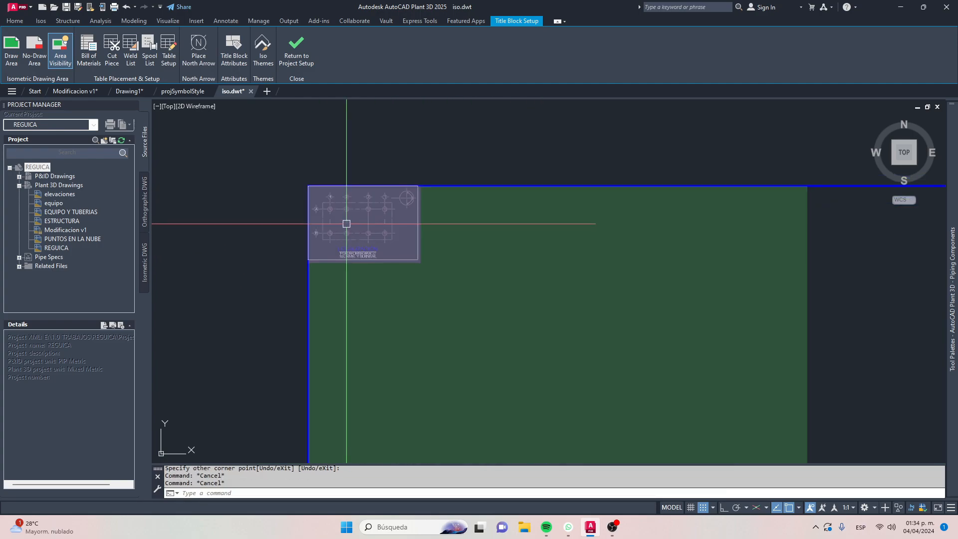
Place a north arrow with the upper Right direction near the upper-right corner of the draw area
scroll(339, 227, down, 4)
key(Escape)
middle_drag(599, 269, 552, 205)
scroll(405, 222, up, 2)
middle_drag(393, 215, 408, 230)
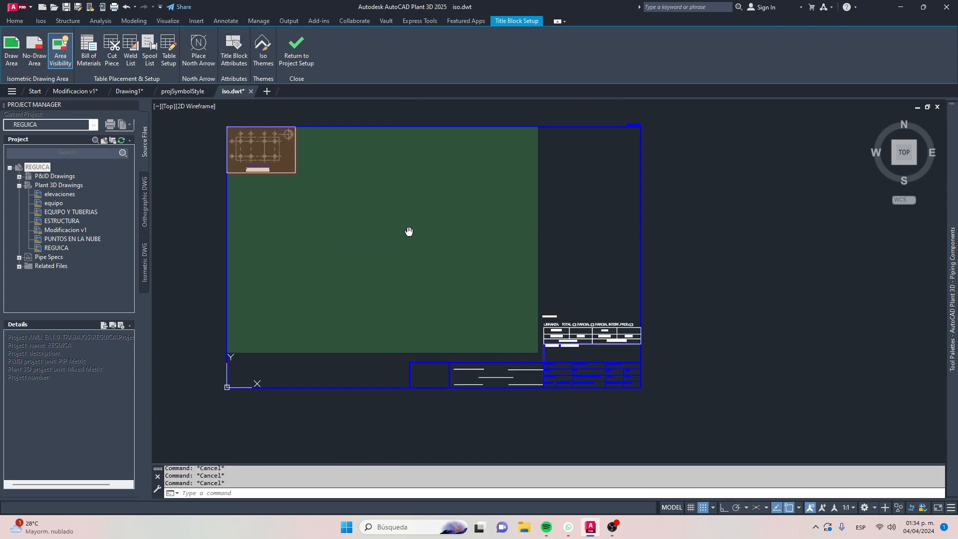
scroll(355, 200, up, 2)
scroll(394, 163, down, 4)
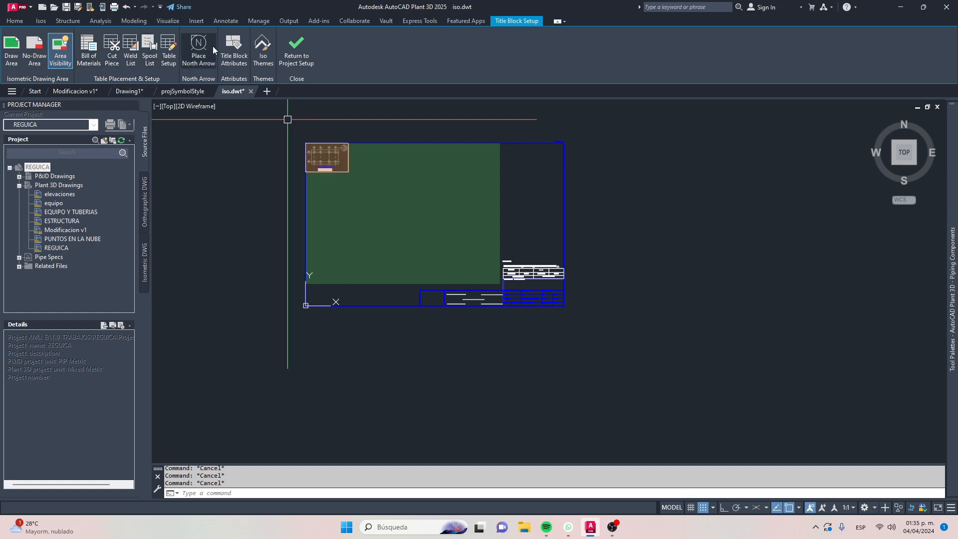
click(198, 45)
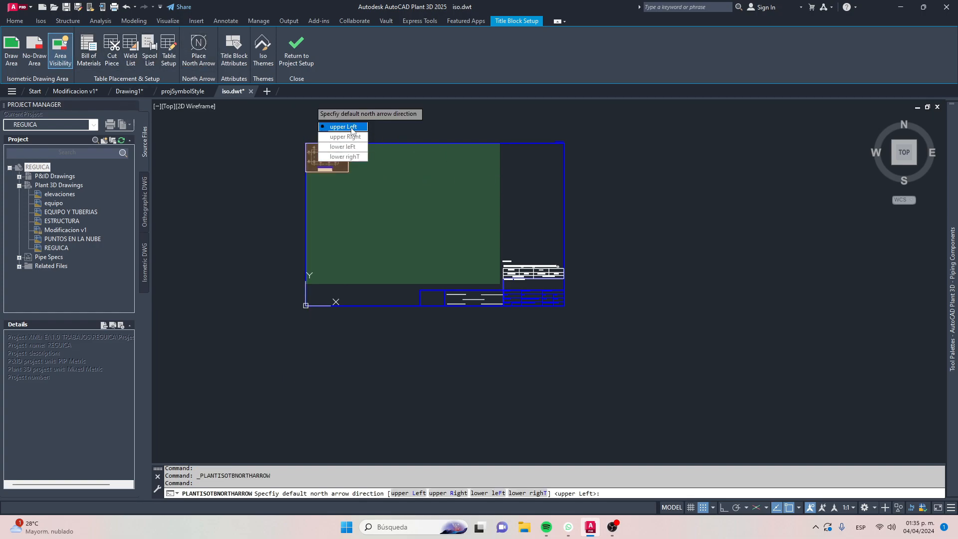
click(345, 137)
scroll(460, 167, up, 4)
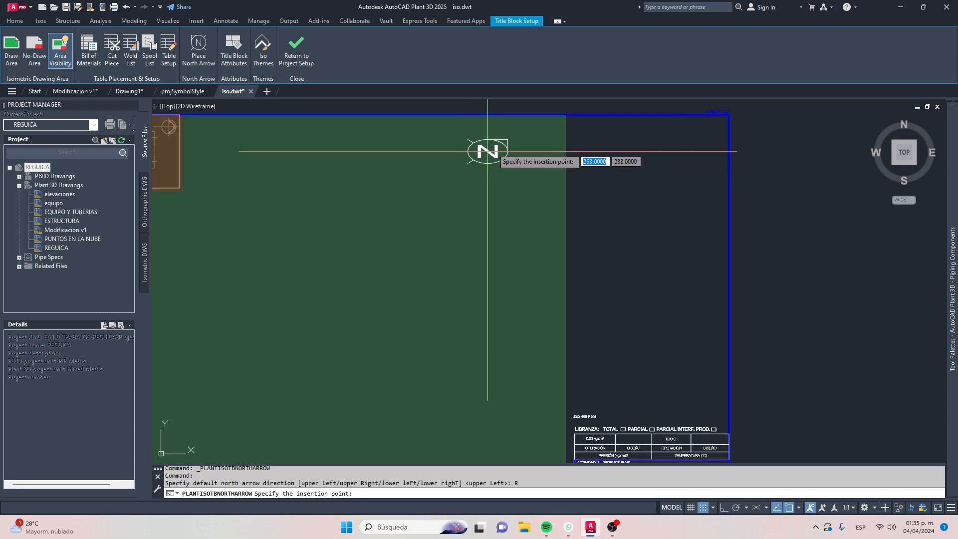
scroll(532, 145, up, 2)
click(531, 145)
Try the lower right direction on the placed north arrow, and set it back to upper right
click(518, 156)
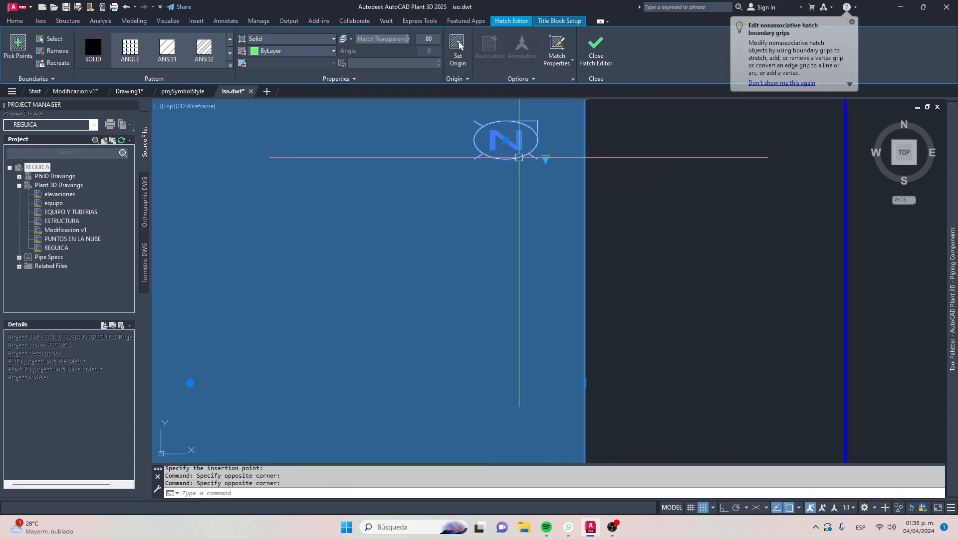
click(546, 159)
click(565, 178)
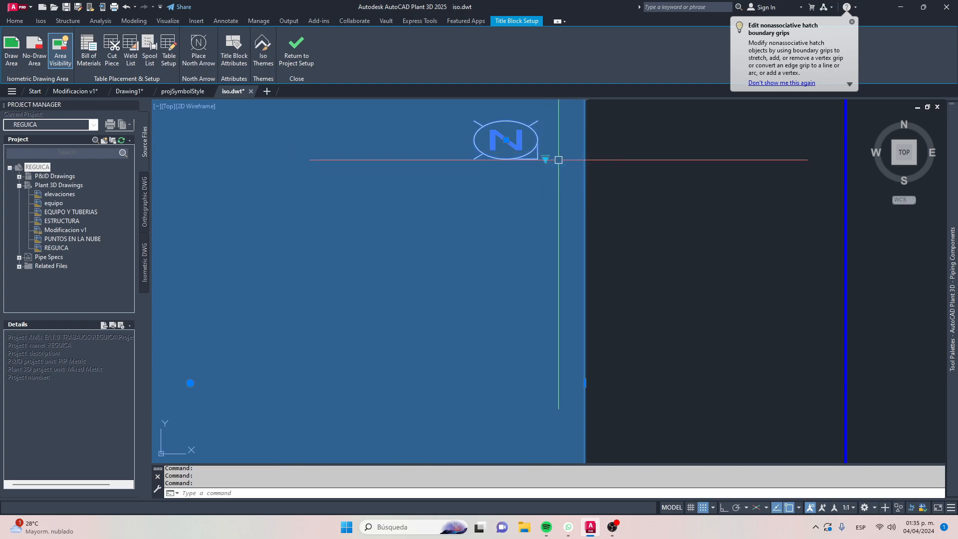
click(579, 188)
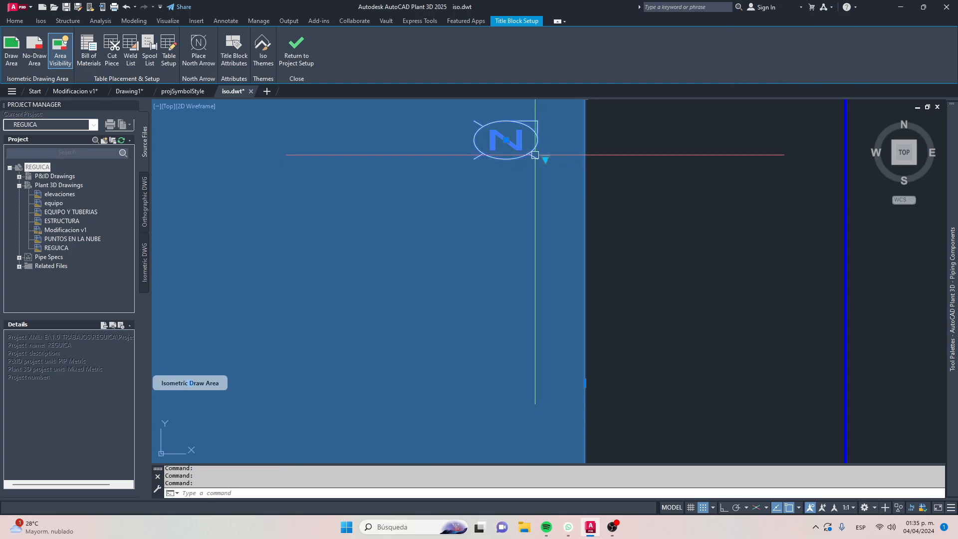
scroll(538, 159, down, 2)
key(Escape)
scroll(535, 174, down, 3)
scroll(524, 171, up, 5)
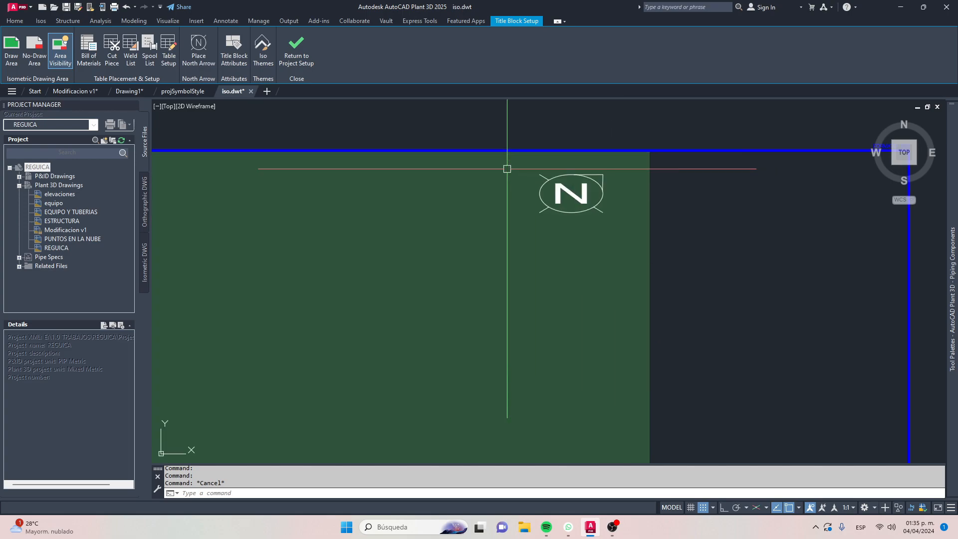
Add a no-draw area around the north arrow, starting from the upper-right corner of the draw area
scroll(531, 195, down, 2)
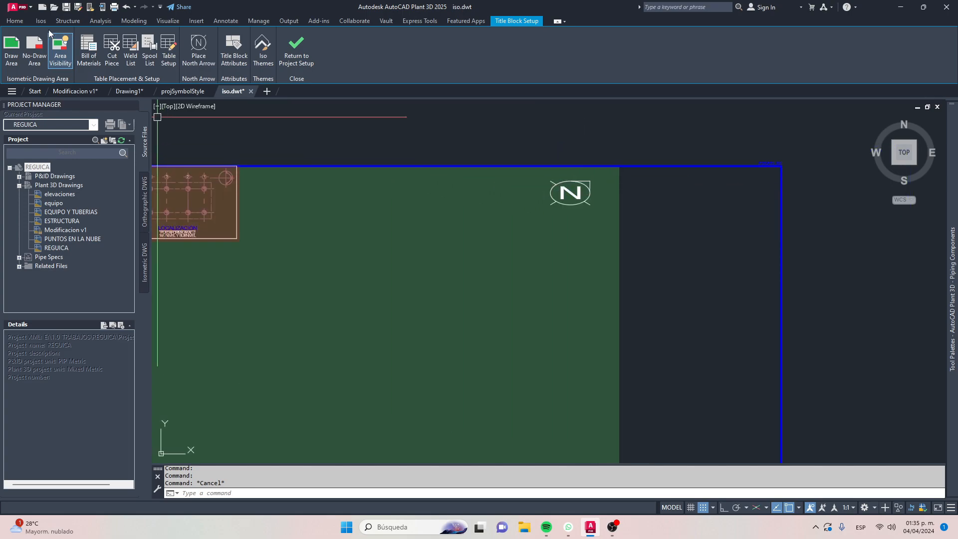
click(34, 45)
click(620, 167)
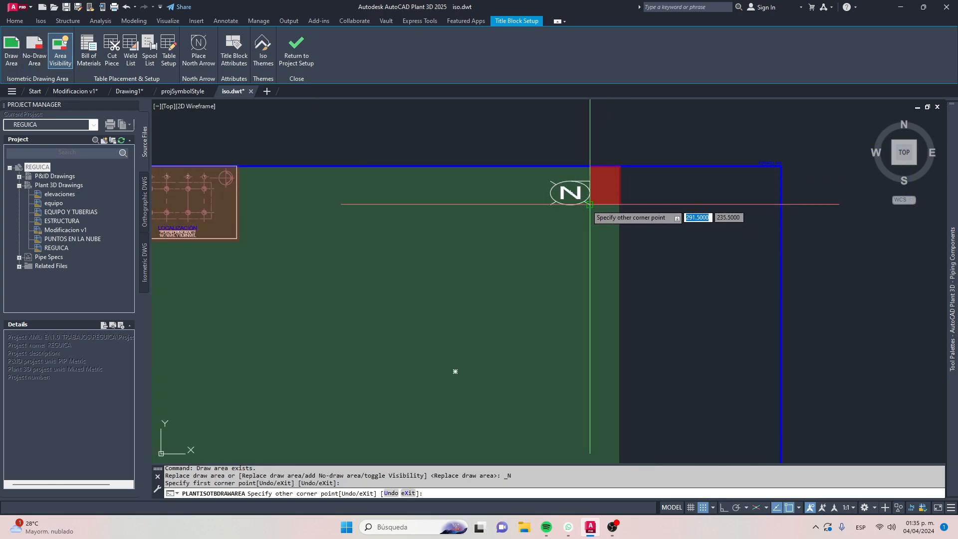
click(545, 219)
scroll(529, 199, up, 2)
key(Escape)
Move the north arrow slightly to the right to centre it within its no-draw area
click(496, 126)
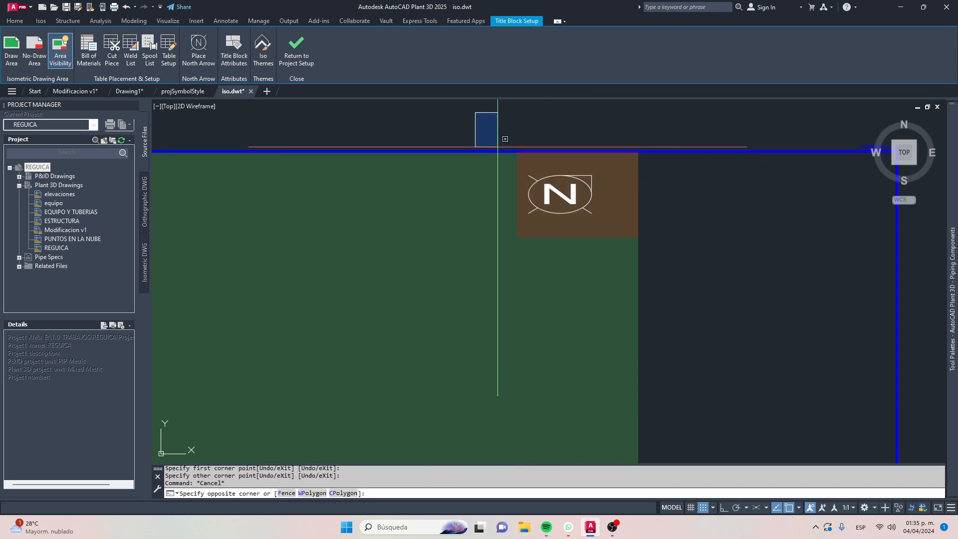
click(599, 212)
text(m)
key(space)
click(740, 349)
click(758, 348)
key(Escape)
scroll(641, 236, down, 6)
scroll(614, 228, up, 4)
scroll(612, 190, down, 4)
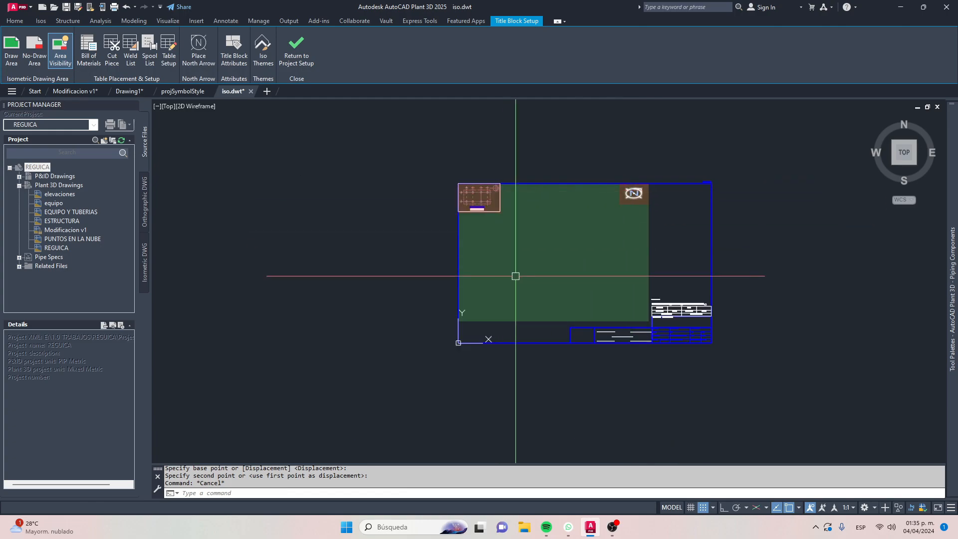
scroll(606, 232, up, 2)
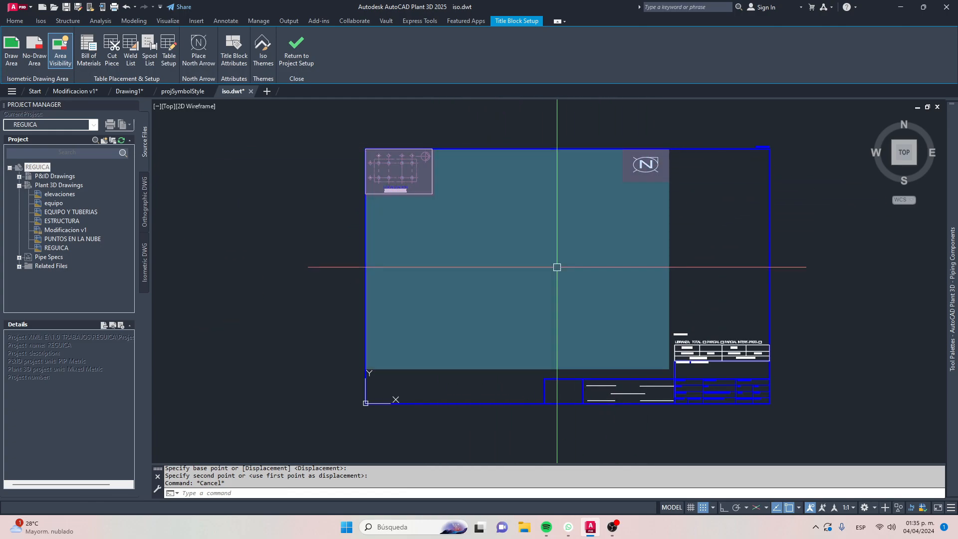
Place the Bill of Materials table area between the draw area and the format's right border, from the upper-right corner to above the UDC text
scroll(367, 185, down, 3)
middle_drag(550, 213, 480, 240)
key(Escape)
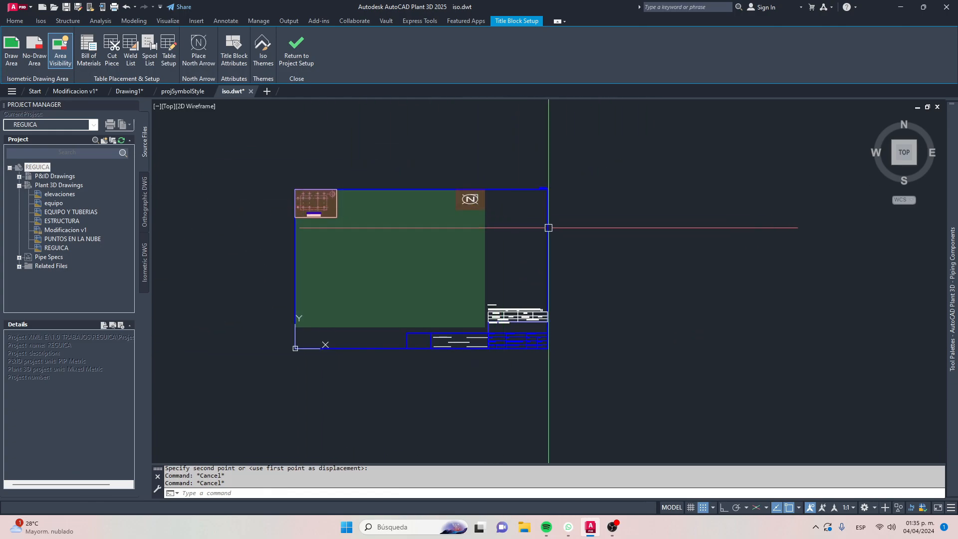
click(89, 49)
scroll(549, 205, up, 4)
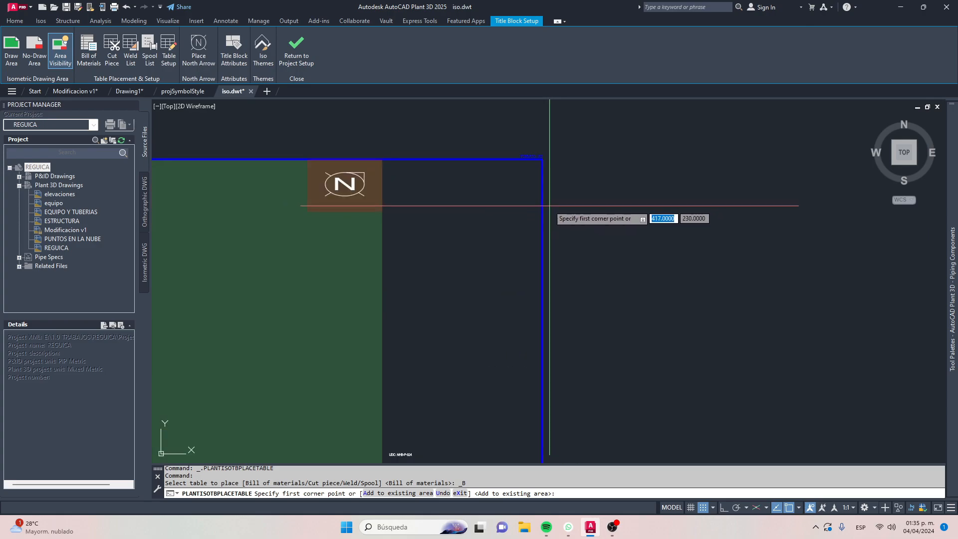
middle_drag(525, 142, 531, 111)
click(537, 110)
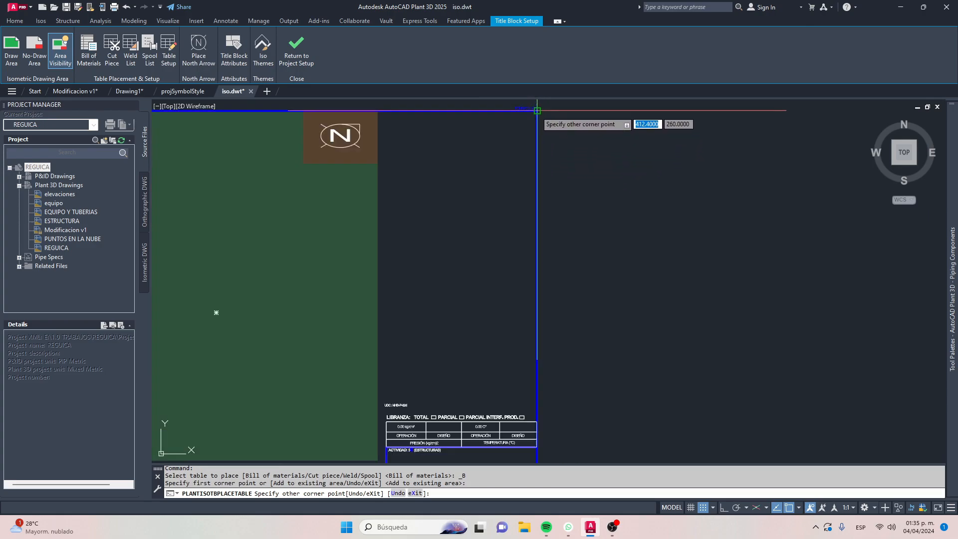
click(380, 386)
key(Escape)
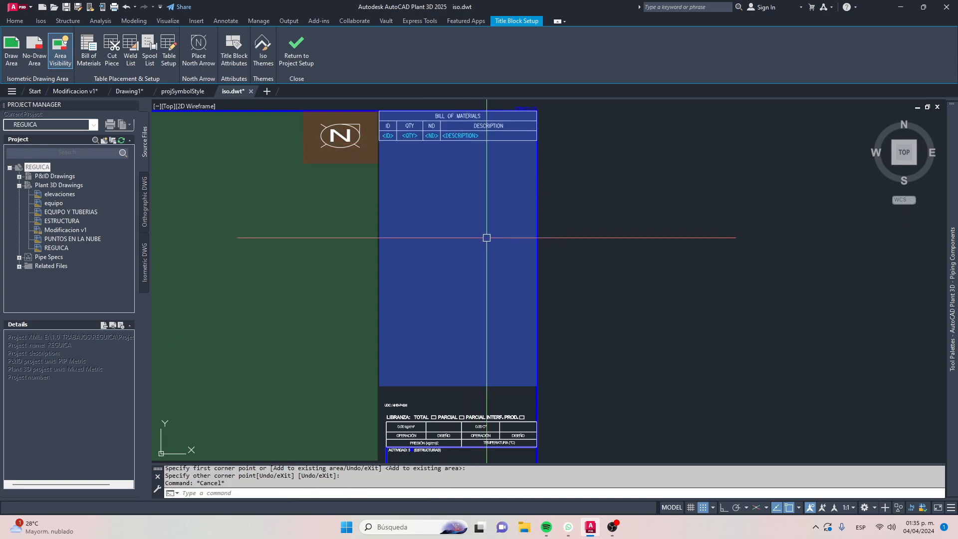
Stretch the lower edge of the bill of materials area down closer to the UDC text
scroll(485, 237, down, 4)
middle_drag(425, 190, 473, 188)
scroll(522, 306, up, 6)
click(497, 269)
click(492, 255)
click(512, 260)
key(Escape)
key(Escape)
Change the title of the bill of materials table to LISTA DE MATERIALES
scroll(488, 168, down, 4)
scroll(465, 201, up, 4)
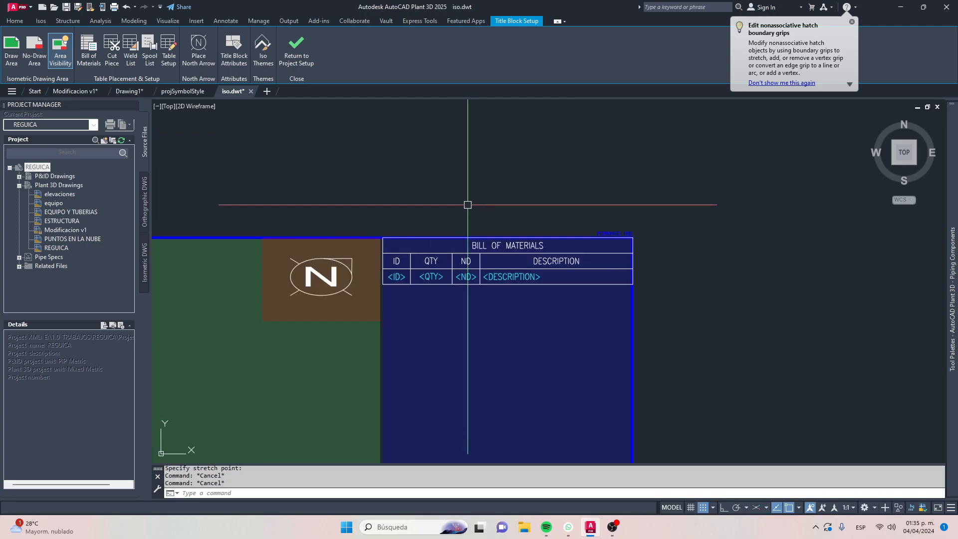
scroll(516, 259, up, 6)
click(473, 205)
key(Escape)
double_click(569, 202)
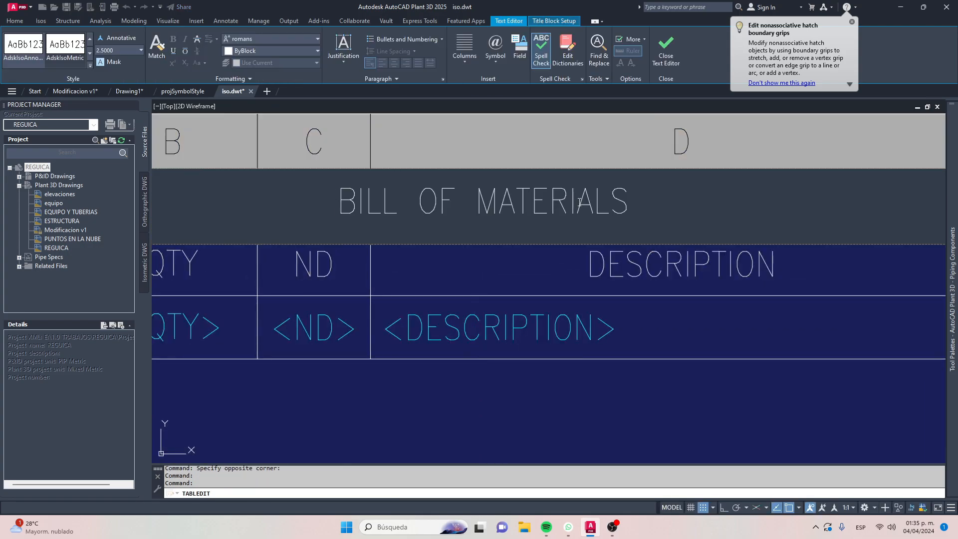
text(lis)
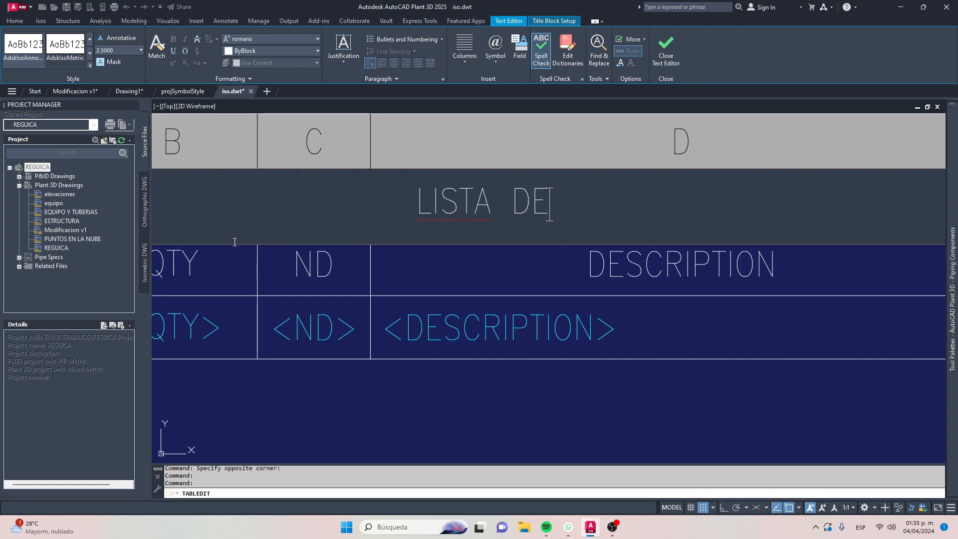
text(LES)
right_click(331, 211)
click(442, 204)
click(681, 56)
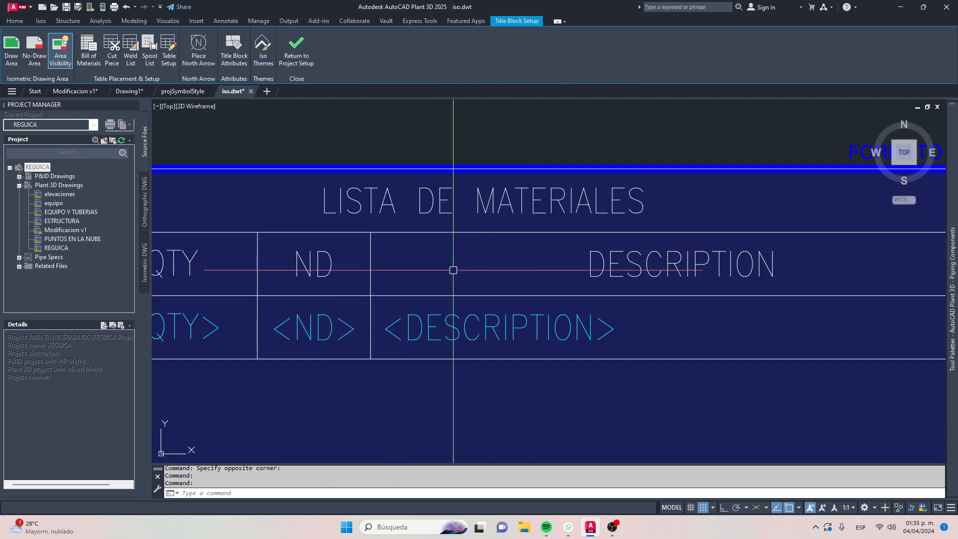
scroll(420, 230, down, 10)
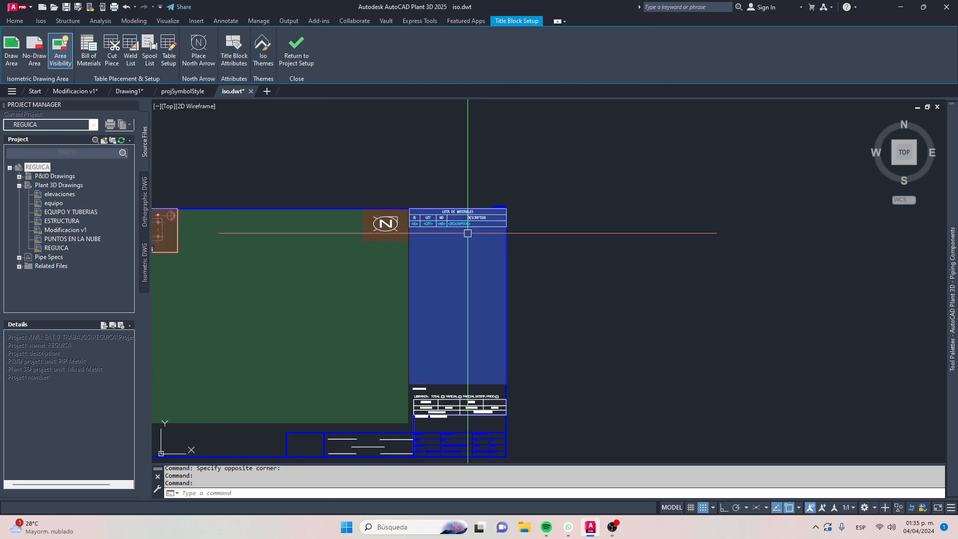
Return to Project Setup, saving the title block changes to iso.dwt
middle_drag(473, 253, 598, 195)
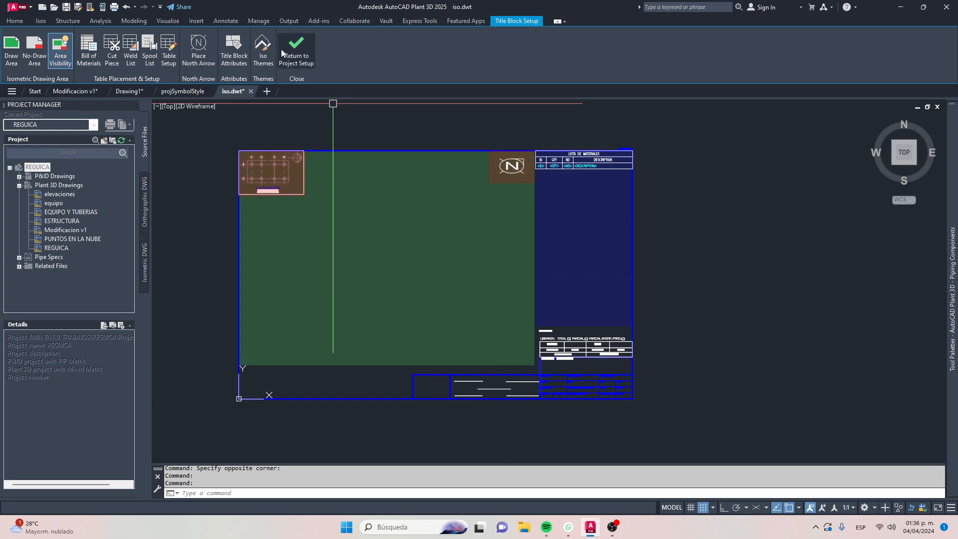
click(297, 47)
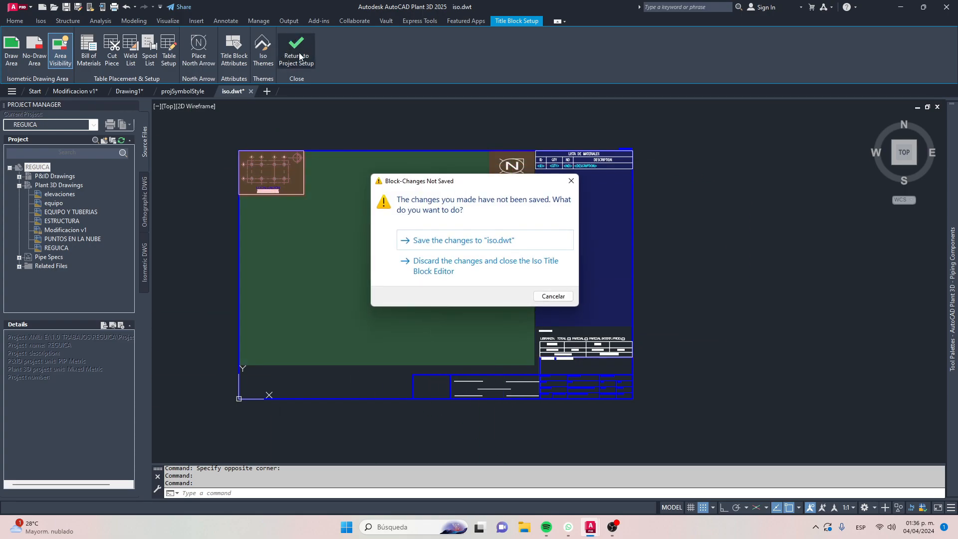
click(461, 240)
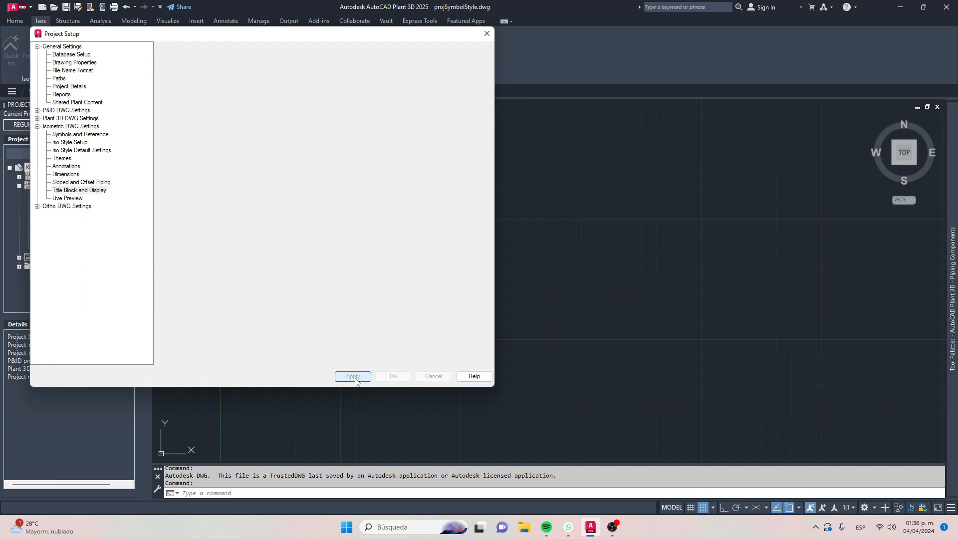
Set the bend display to Round for the YouTube 1 style and accept the project settings
click(187, 337)
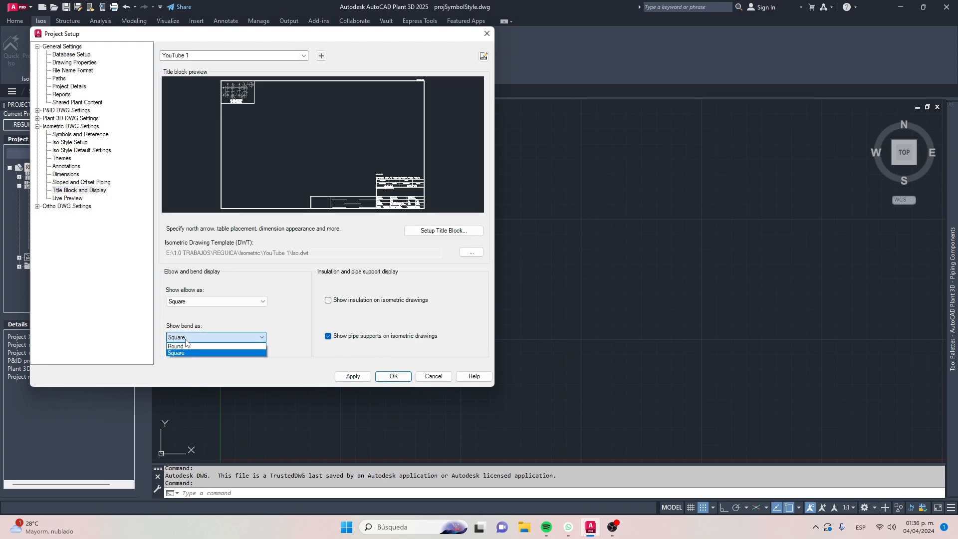
click(183, 346)
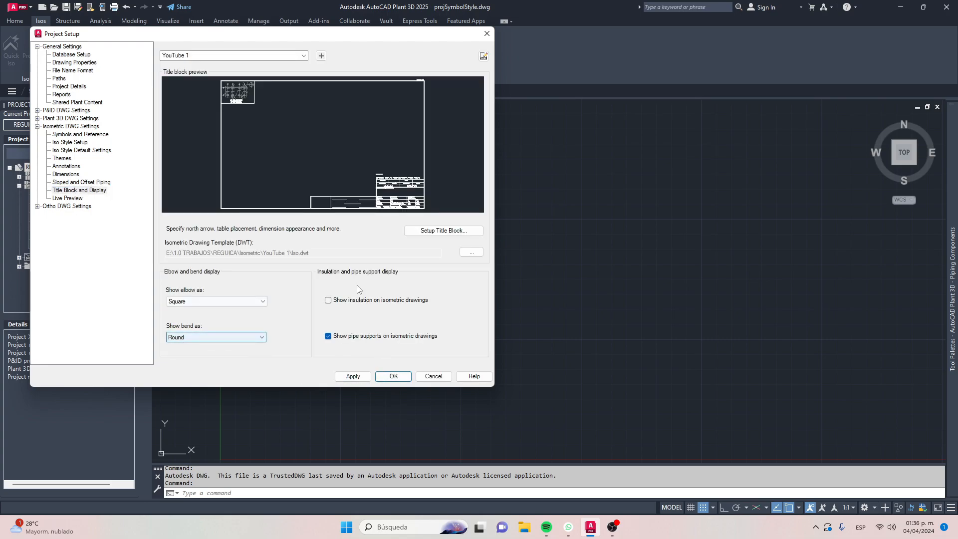
click(394, 377)
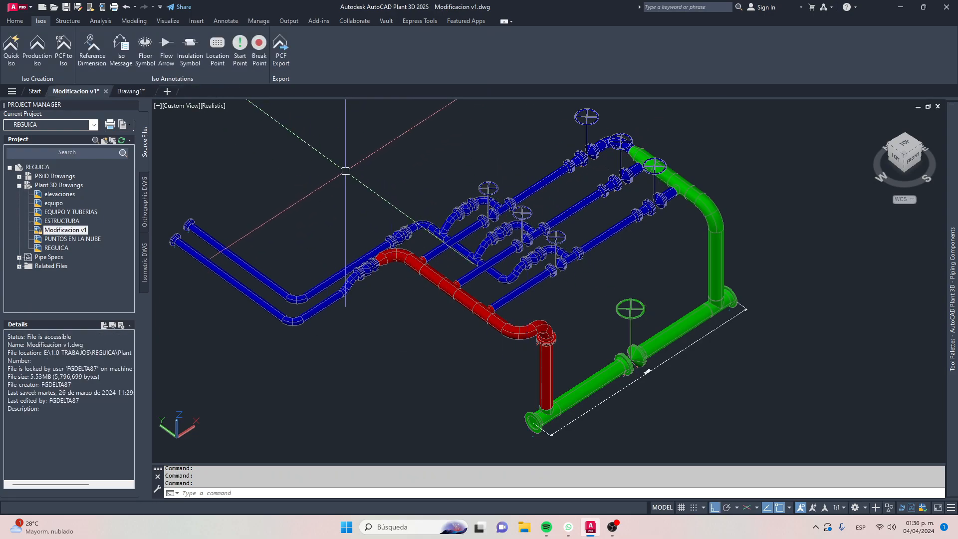
Start a production iso of the Modificacion v1 model for line 002 with the YouTube 1 iso style
key(Escape)
key(Escape)
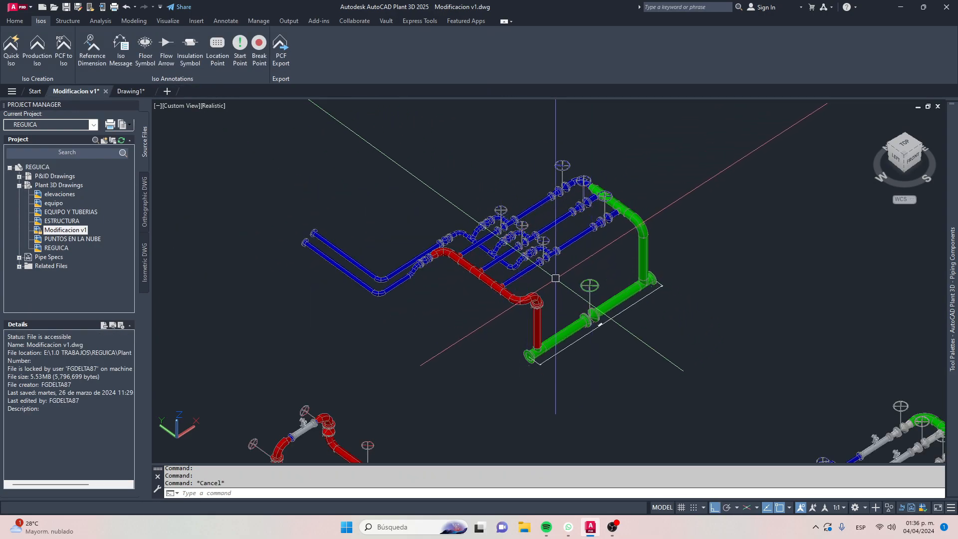
scroll(540, 253, up, 3)
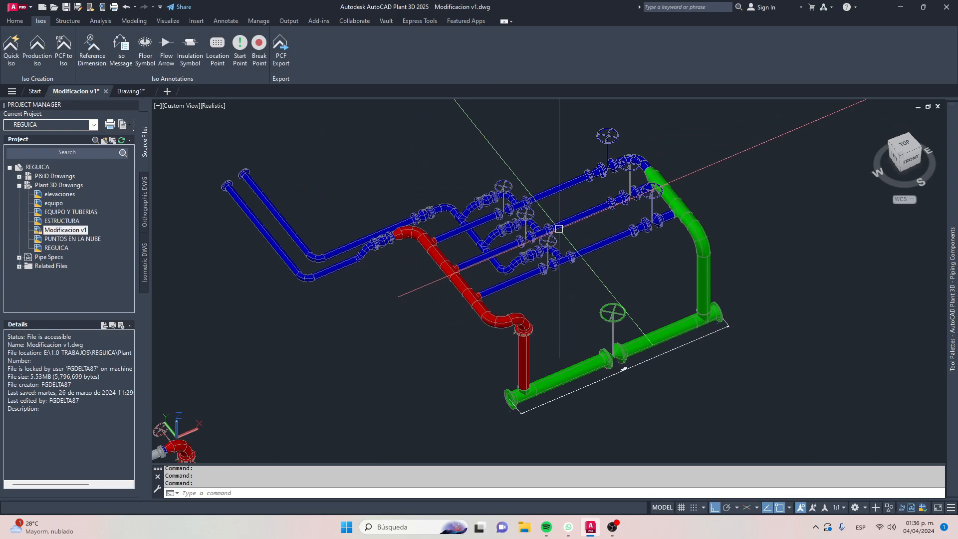
shift+middle_drag(541, 253, 208, 199)
click(37, 47)
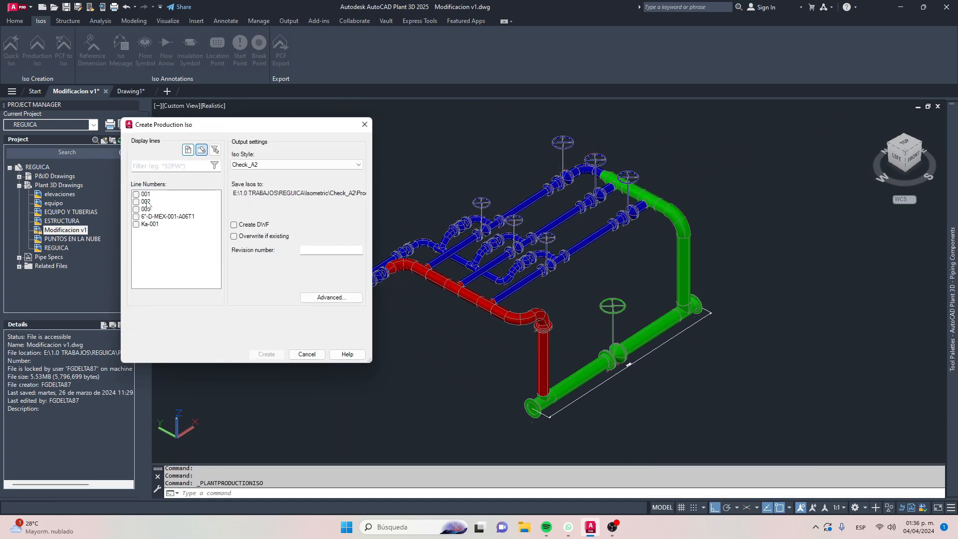
click(288, 166)
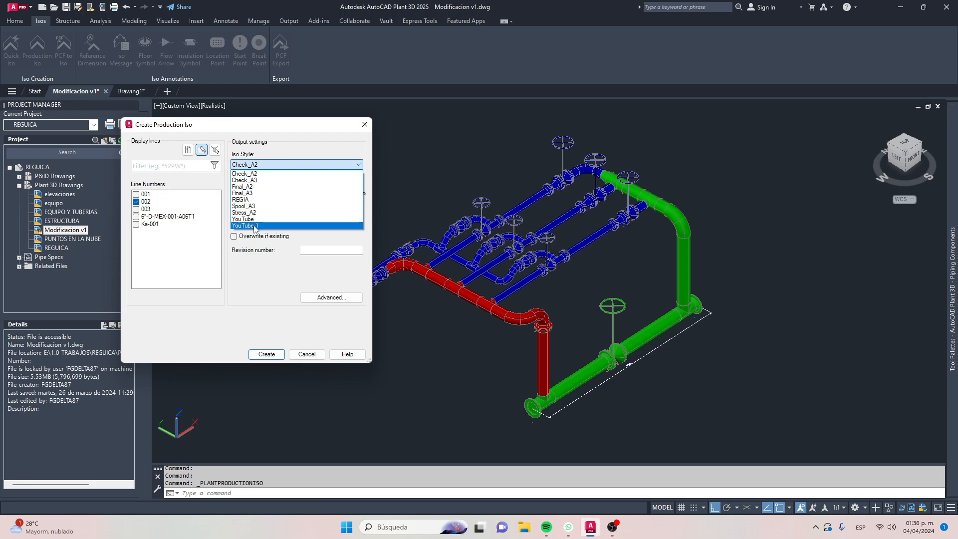
click(270, 226)
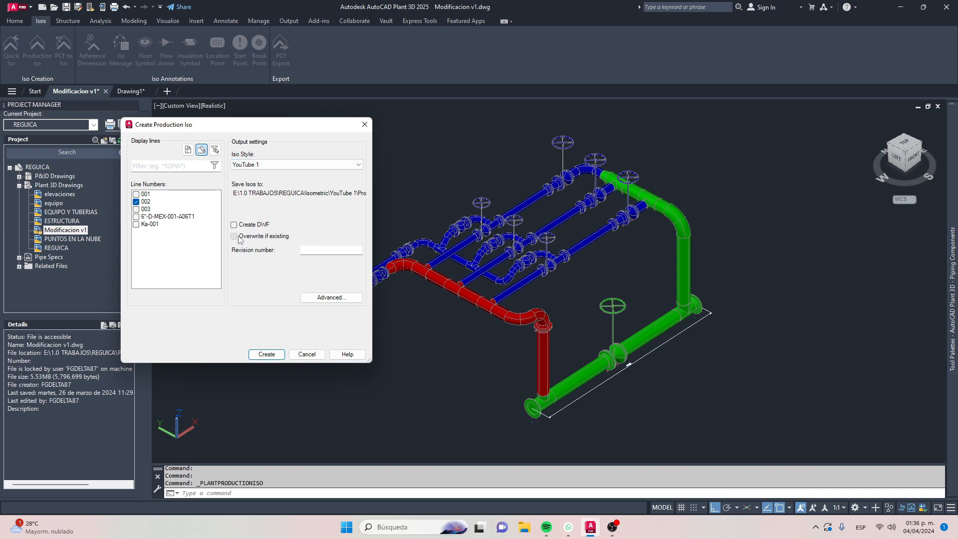
Override the default north arrow direction to Upper Right and create the production iso with overwriting of existing files enabled
click(319, 298)
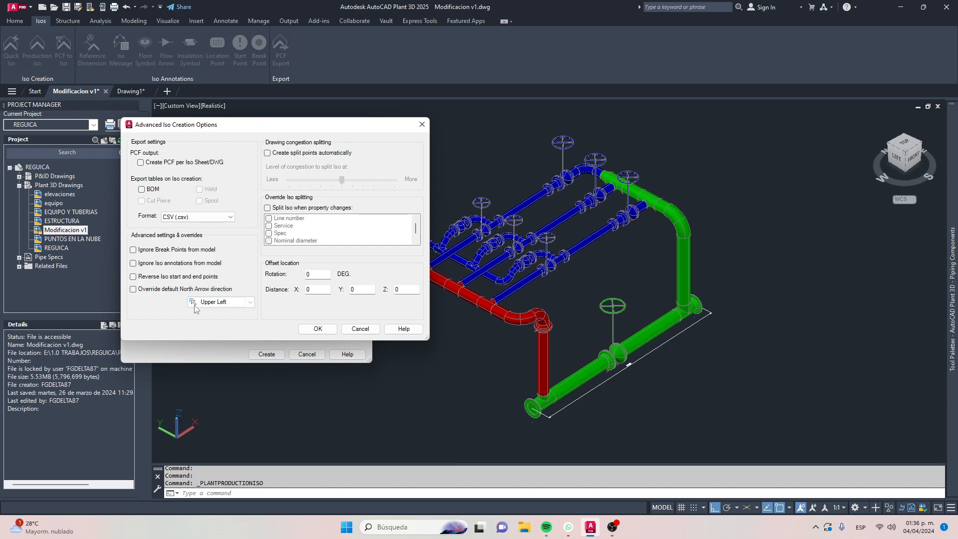
click(217, 306)
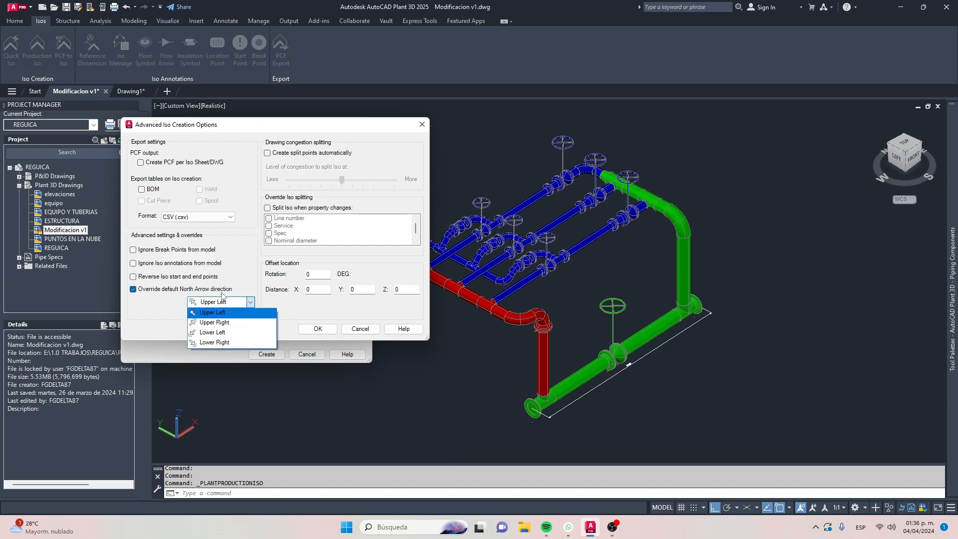
click(221, 324)
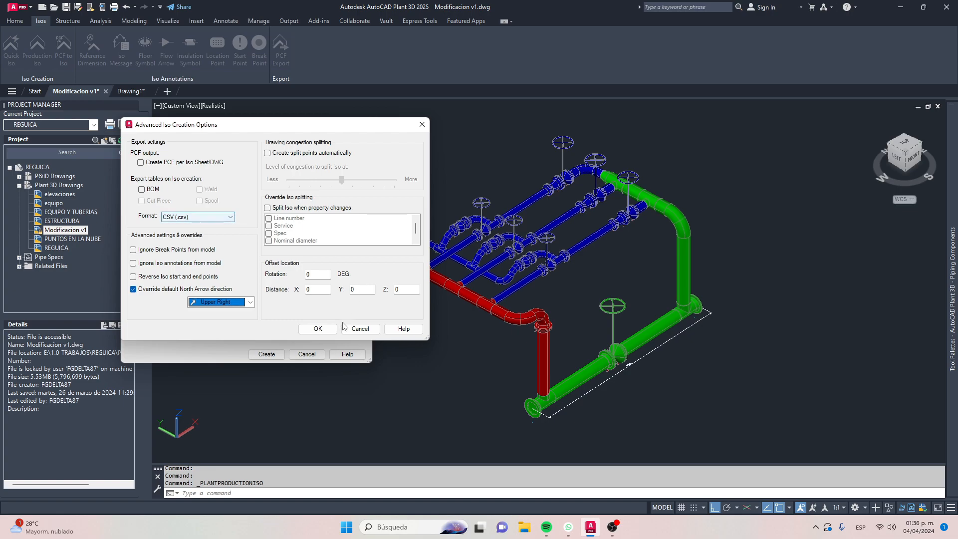
click(325, 328)
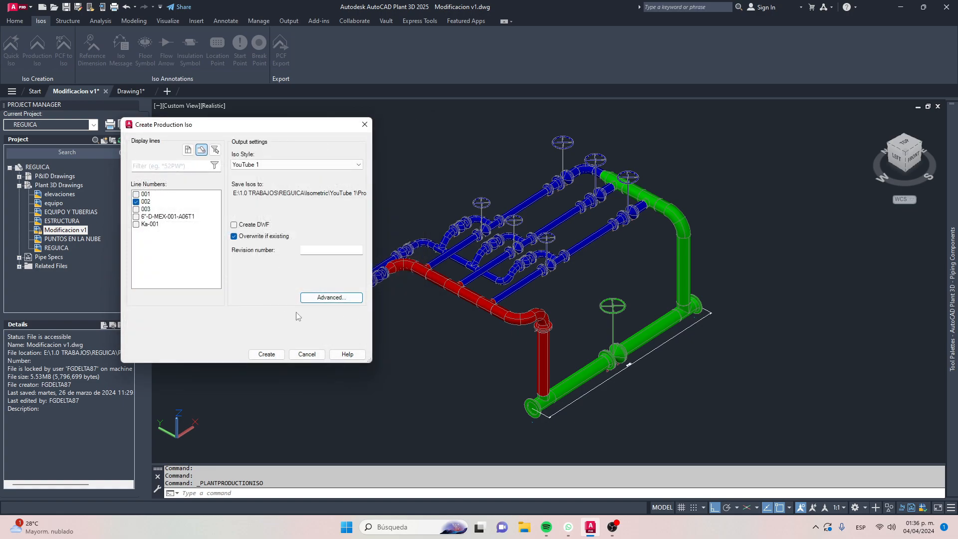
click(272, 357)
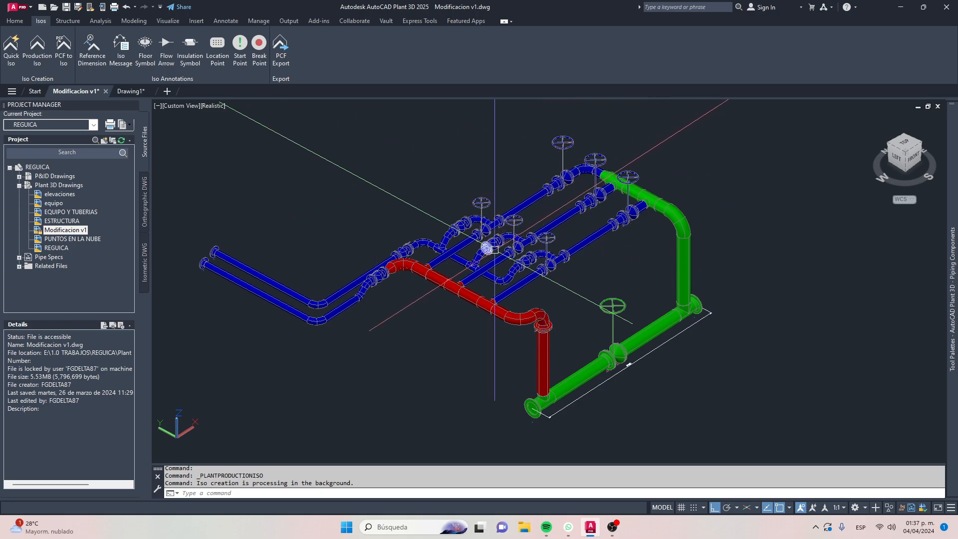
middle_drag(524, 272, 530, 274)
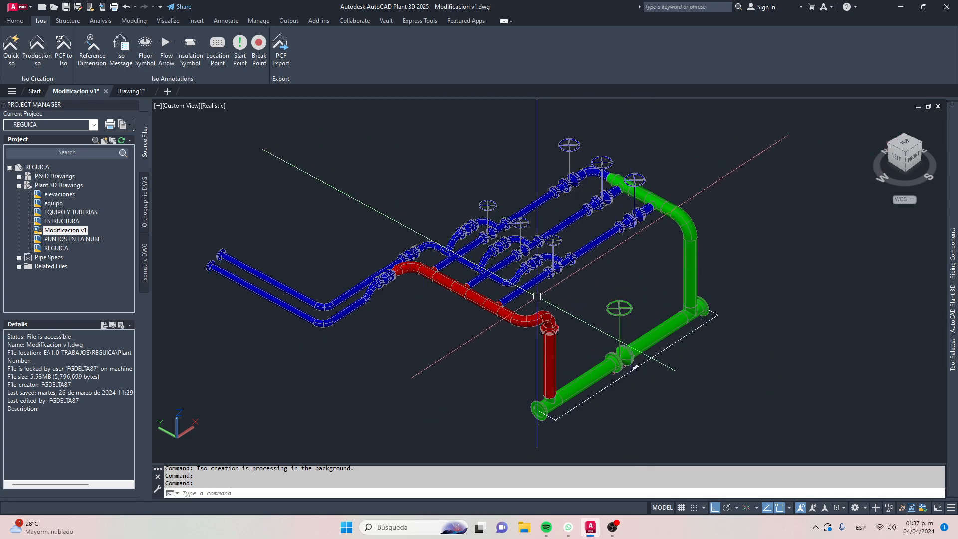
shift+middle_drag(500, 290, 565, 252)
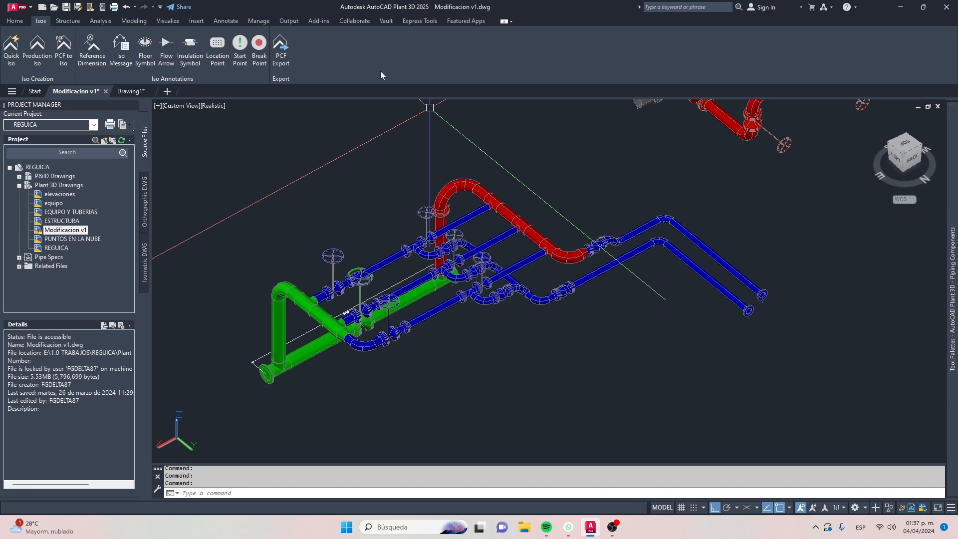
shift+middle_drag(430, 270, 587, 268)
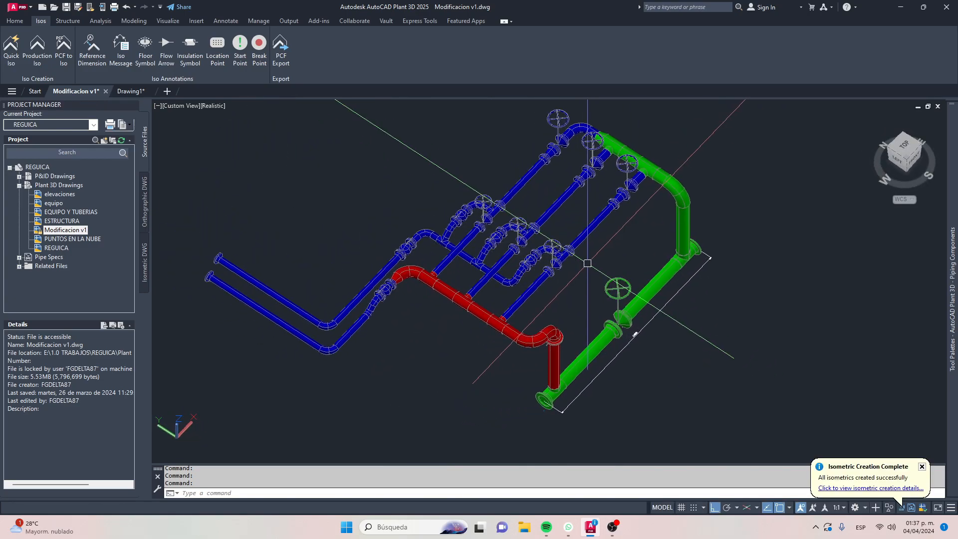
scroll(587, 268, up, 4)
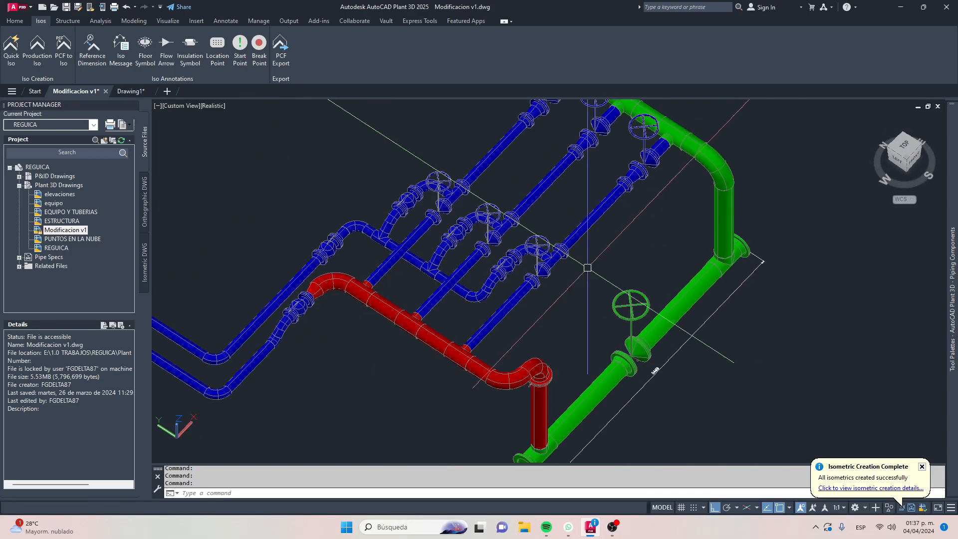
Open the generated isometric 002-1 from the isometric creation details and view the whole sheet
click(844, 490)
click(238, 170)
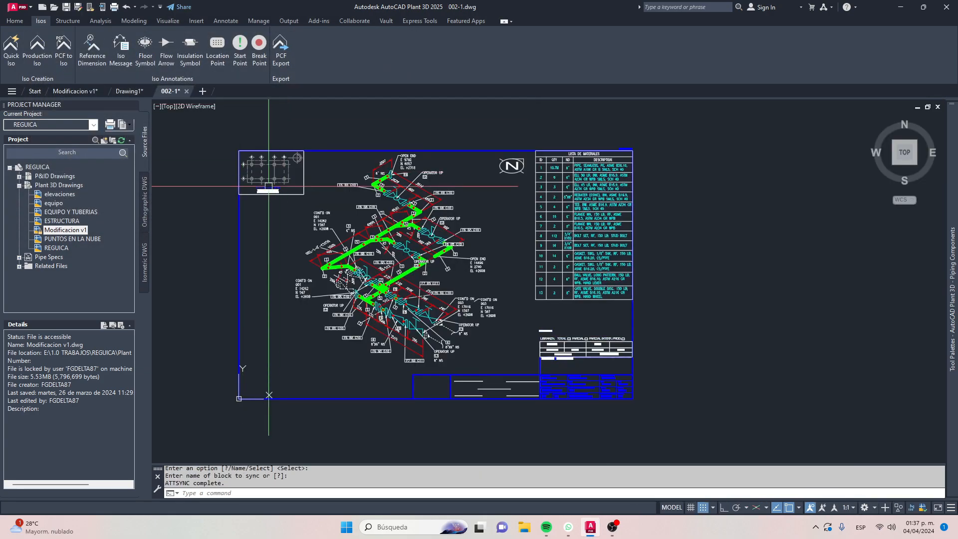
scroll(419, 265, down, 4)
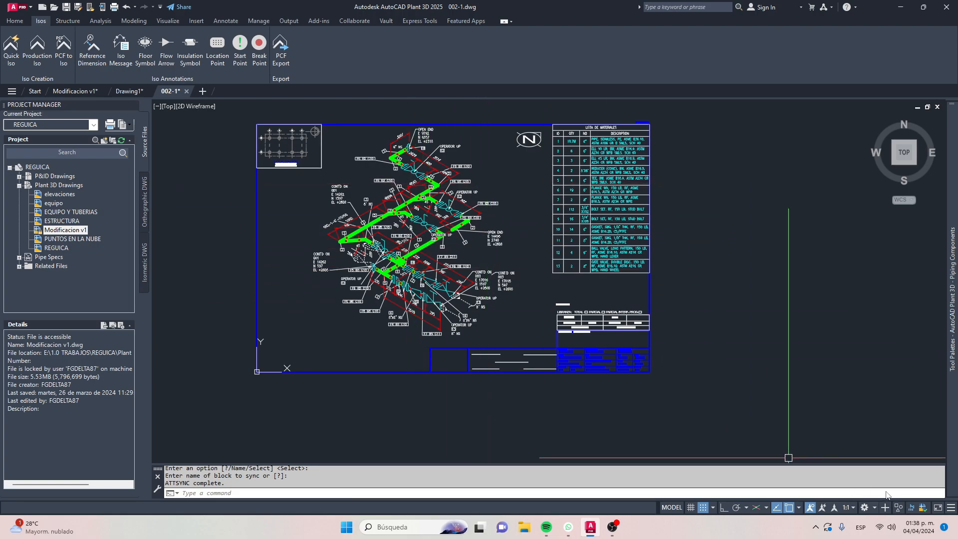
Open the generated isometric 002-2 and examine its location plan, dimensioned pipe run, title block and materials list
click(911, 508)
click(244, 179)
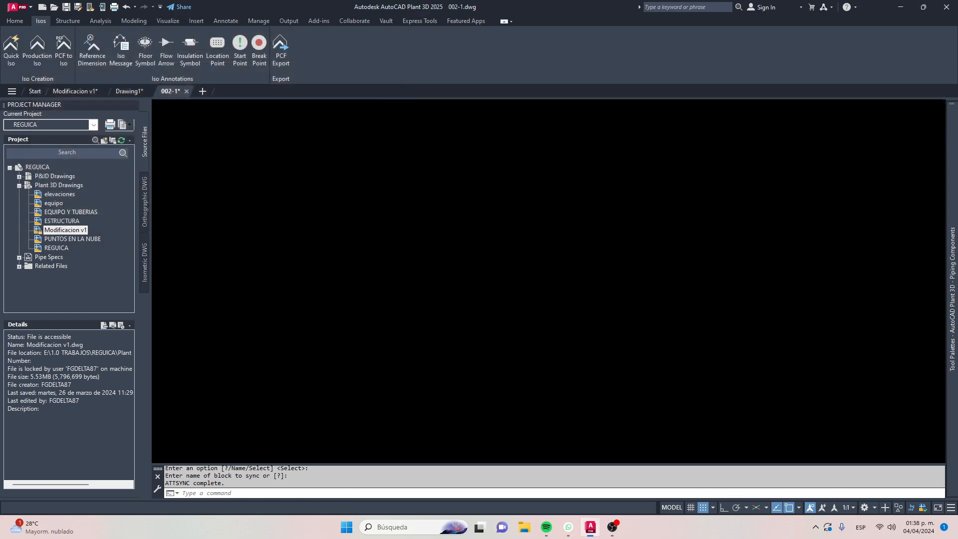
scroll(201, 173, up, 5)
middle_drag(201, 172, 282, 209)
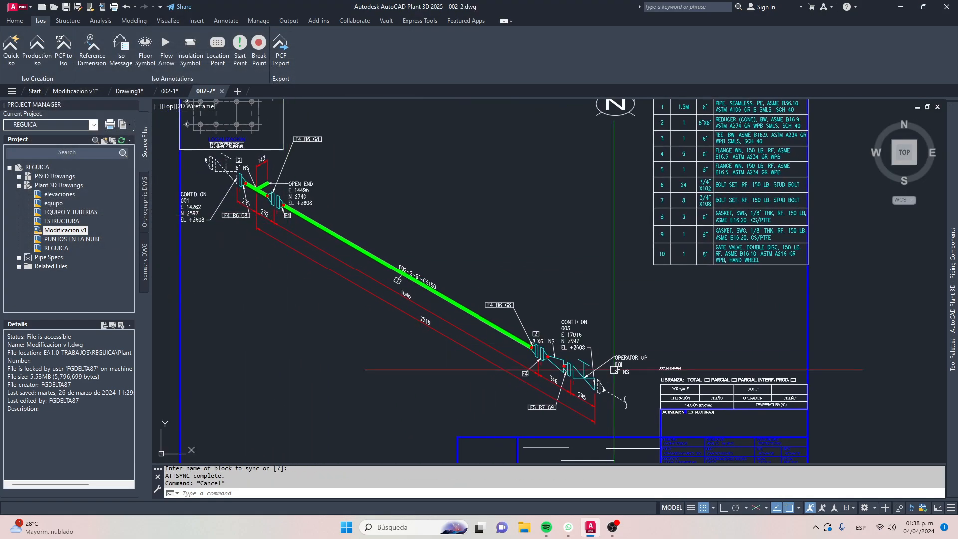
scroll(553, 318, down, 2)
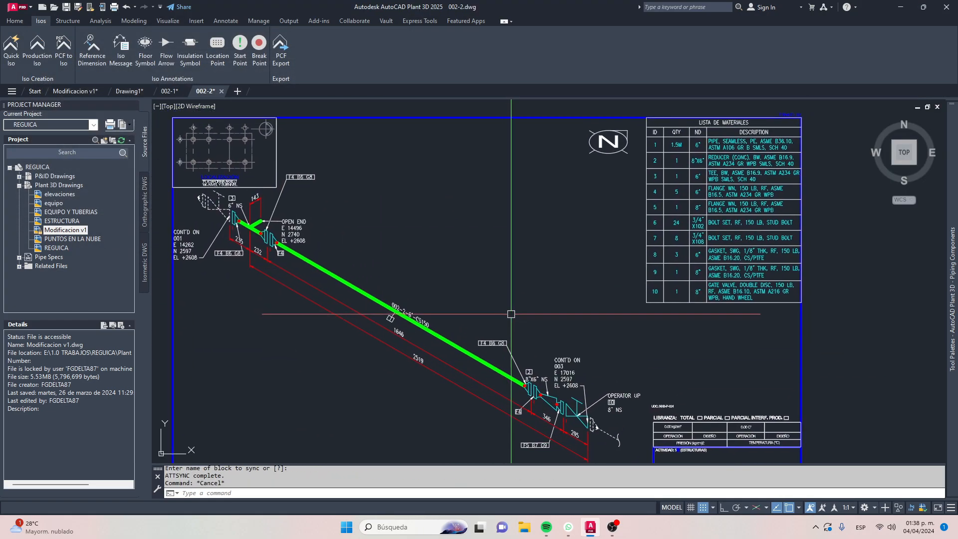
scroll(539, 380, up, 5)
scroll(542, 386, down, 5)
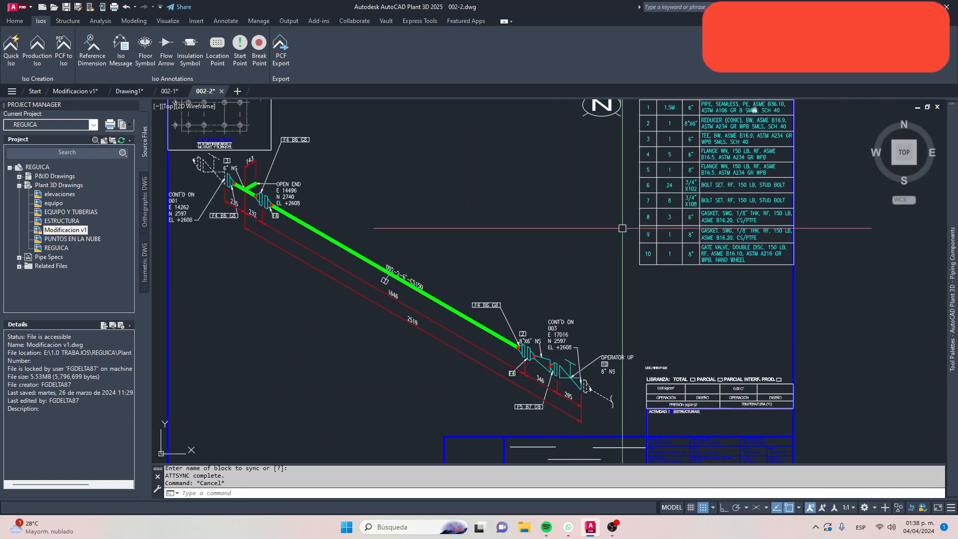
scroll(319, 247, up, 6)
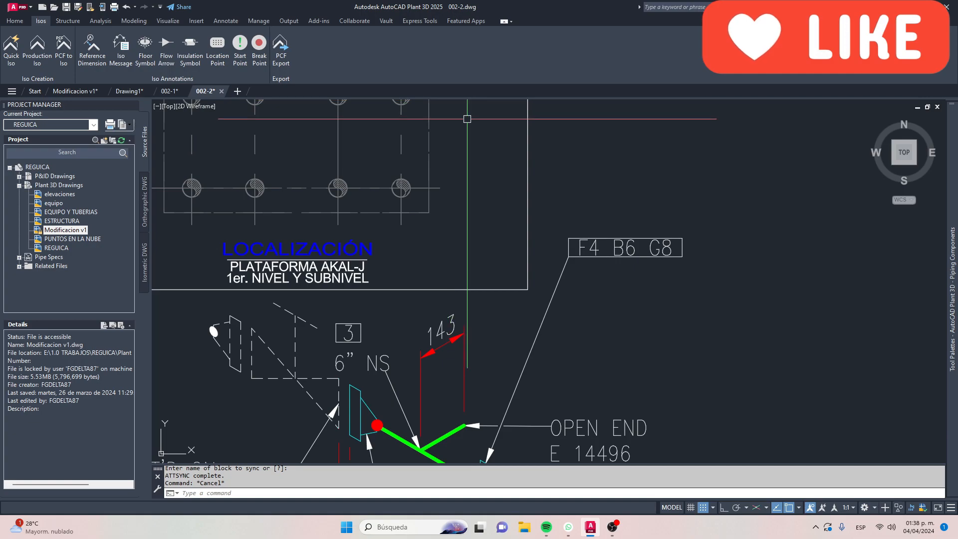
scroll(247, 298, down, 4)
middle_drag(601, 265, 252, 269)
middle_drag(619, 278, 411, 158)
middle_drag(514, 138, 519, 208)
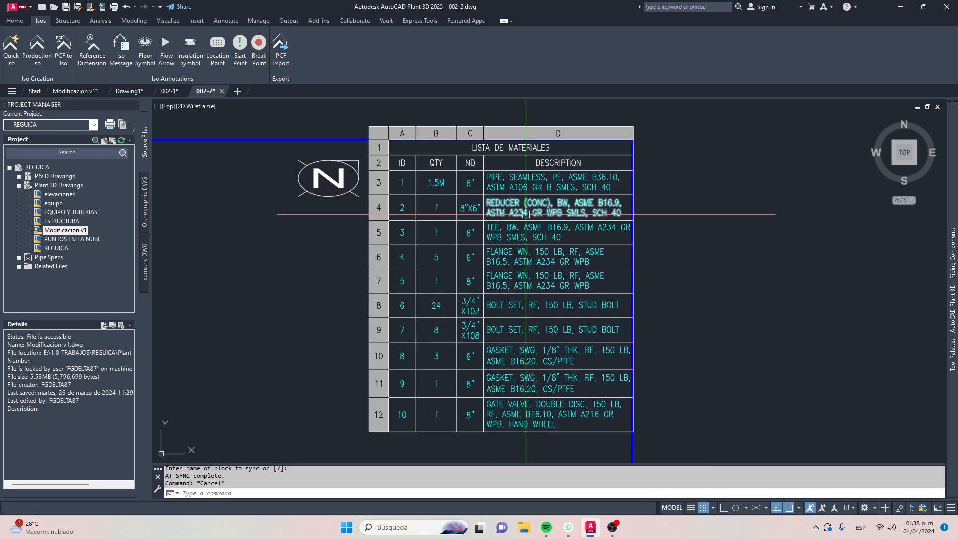
Switch back to the Modificacion v1 model and select the open end of the outer blue pipe line
click(168, 93)
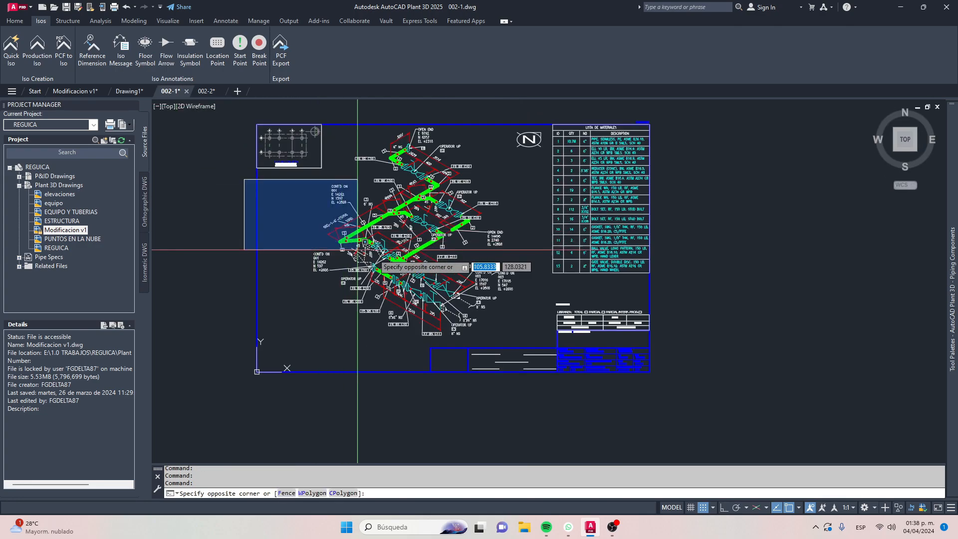
click(79, 93)
scroll(525, 252, down, 6)
key(Escape)
scroll(471, 259, up, 3)
shift+drag(475, 263, 443, 259)
shift+drag(567, 245, 514, 235)
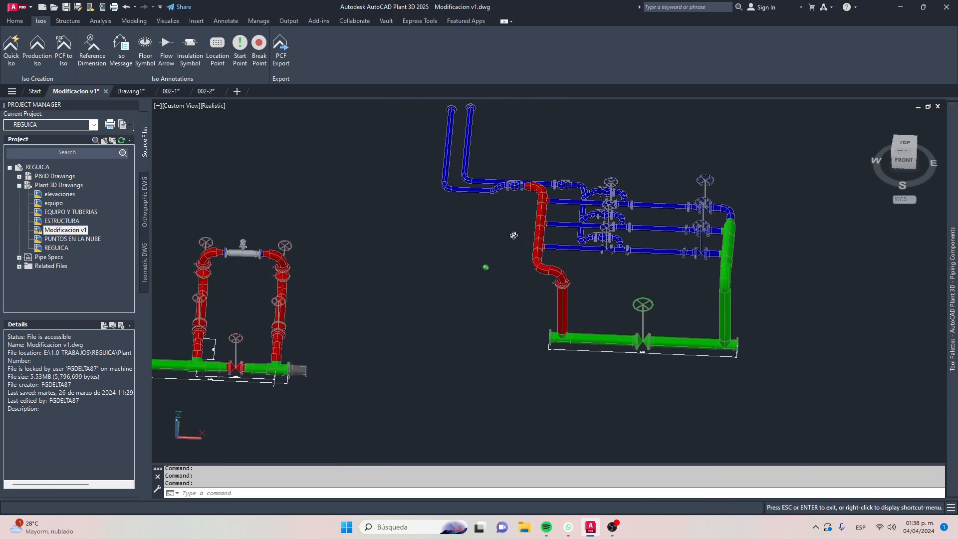
scroll(516, 189, up, 4)
shift+middle_drag(485, 173, 472, 211)
middle_drag(418, 137, 406, 244)
shift+middle_drag(405, 250, 456, 312)
middle_drag(430, 322, 428, 331)
scroll(416, 372, up, 3)
key(Escape)
click(226, 136)
click(181, 162)
Add the rest of the outer blue line to the selection, through its valve up to the red header's elbow
middle_drag(350, 432, 338, 305)
click(465, 383)
click(289, 303)
click(550, 338)
click(435, 238)
click(444, 171)
click(692, 324)
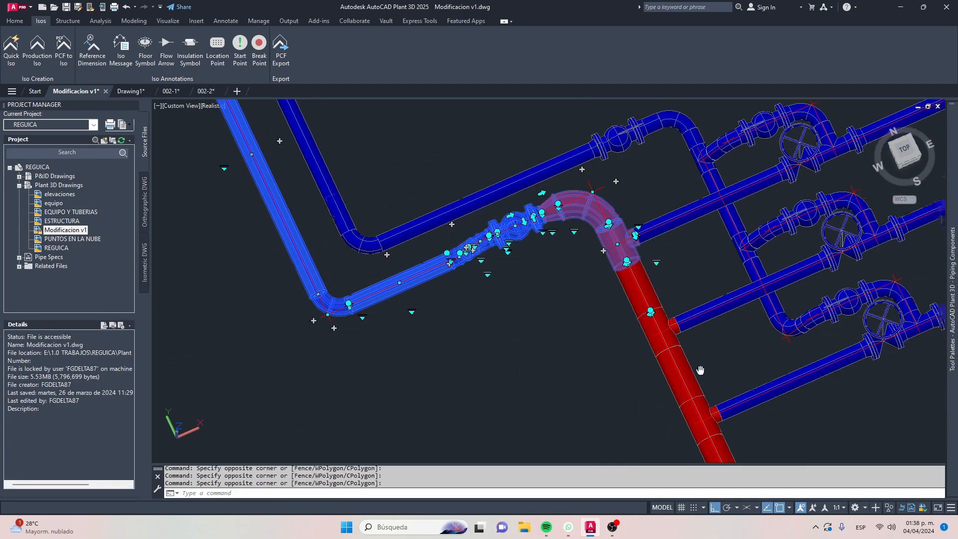
Extend the selection along the red header and its branch pipes, leaving out the green line's end flange
middle_drag(705, 379, 627, 297)
click(635, 291)
click(535, 217)
middle_drag(696, 420, 582, 326)
click(586, 382)
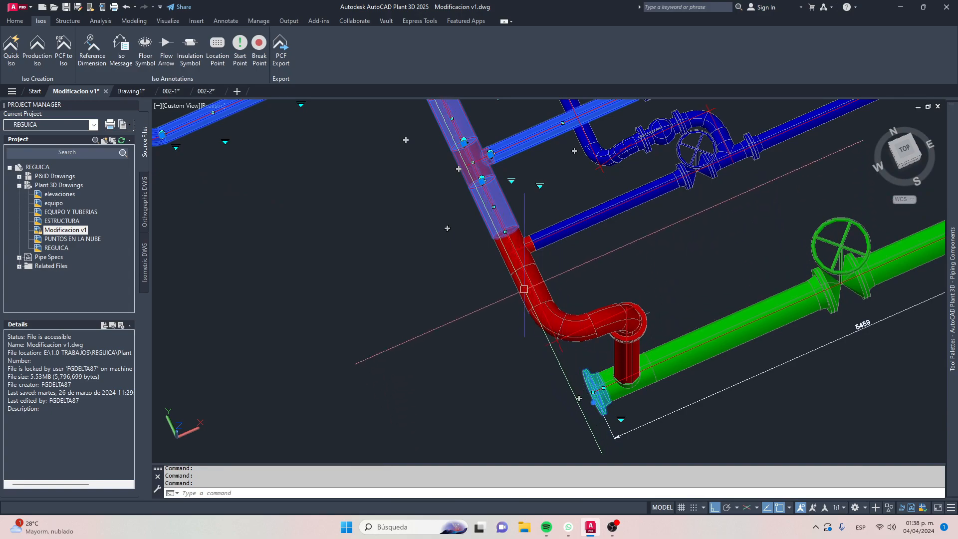
click(550, 361)
shift+click(626, 423)
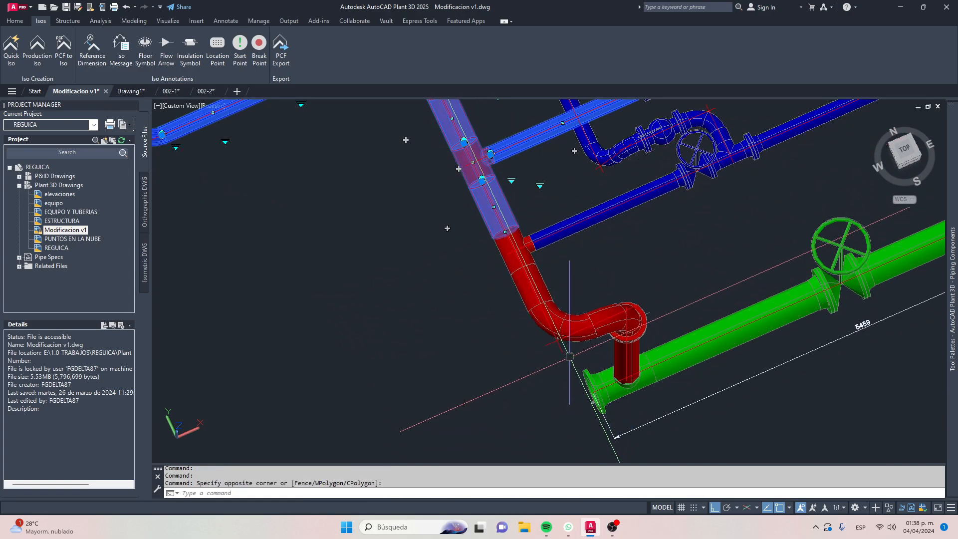
shift+click(574, 349)
shift+click(455, 205)
Add the third branch pipe and the adjoining red header section to the selection
scroll(543, 199, up, 1)
middle_drag(543, 200, 537, 307)
click(614, 378)
click(561, 323)
scroll(561, 324, down, 3)
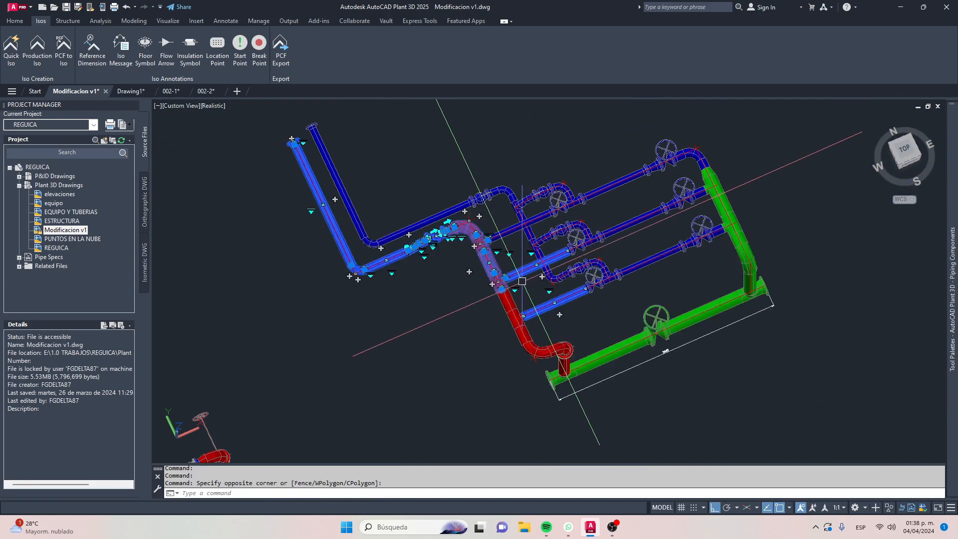
scroll(491, 214, up, 3)
scroll(321, 364, up, 1)
Create a quick iso of the selection in the YouTube 1 style with automatic split points and the north arrow overridden to Upper Right
click(11, 47)
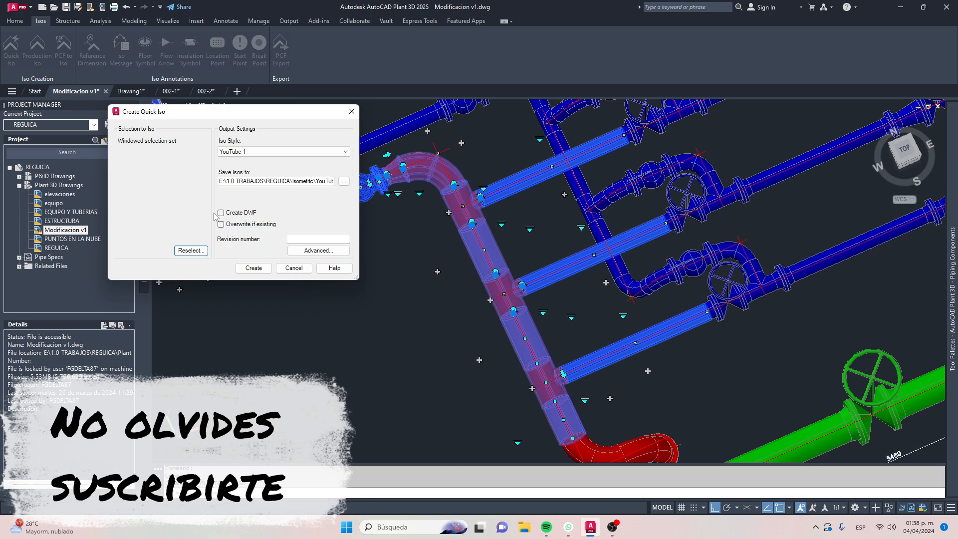
click(299, 250)
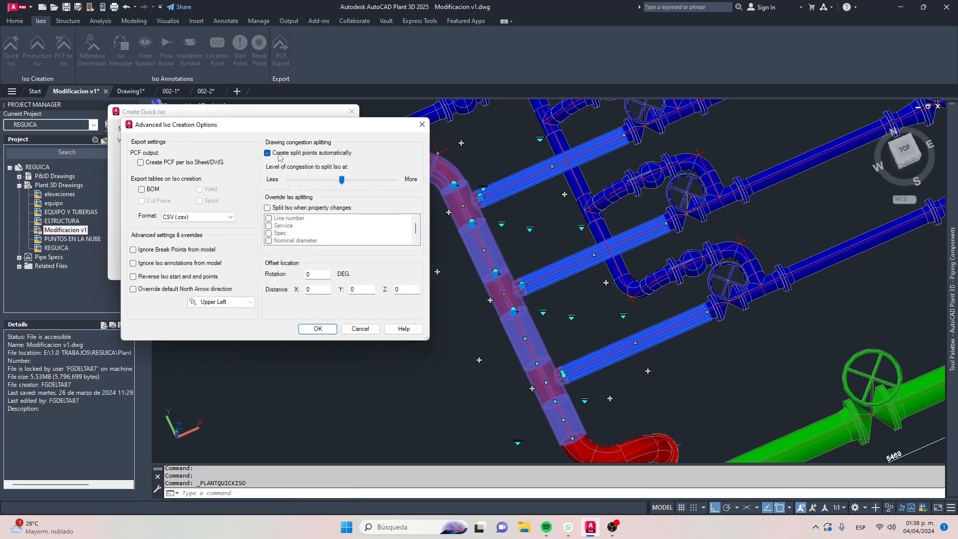
click(166, 289)
click(205, 302)
click(222, 323)
click(360, 328)
click(351, 112)
key(Escape)
shift+middle_drag(319, 305, 388, 312)
scroll(396, 293, down, 5)
middle_drag(358, 265, 374, 269)
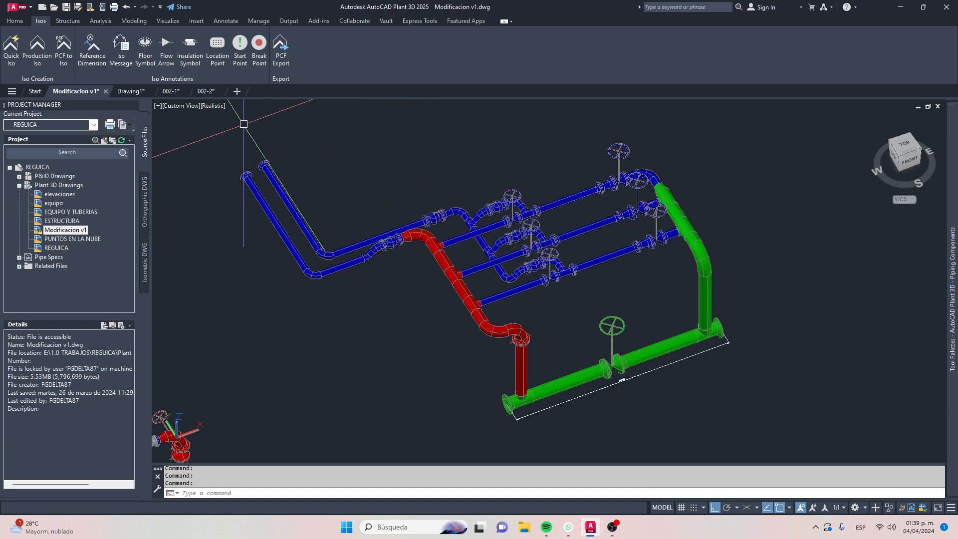
Return to isometric 002-2 and examine its pipe run, title block and overall sheet layout
click(206, 91)
scroll(455, 235, down, 5)
middle_drag(451, 271, 507, 147)
scroll(522, 265, up, 7)
middle_drag(582, 321, 564, 159)
scroll(534, 301, down, 2)
middle_drag(366, 295, 544, 328)
scroll(502, 316, down, 4)
middle_drag(399, 212, 412, 259)
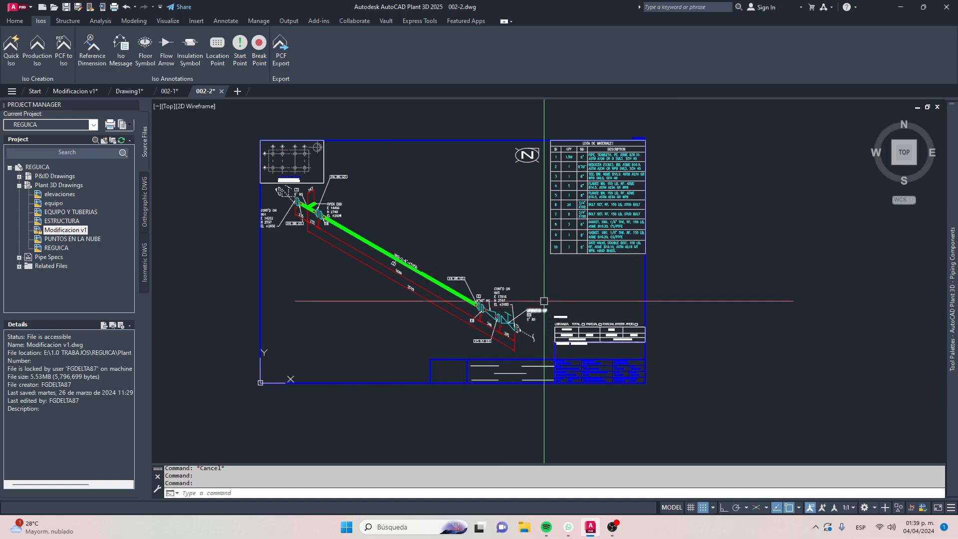
Open the generated isometric UserDefinedLine-1 and view the whole sheet
click(886, 488)
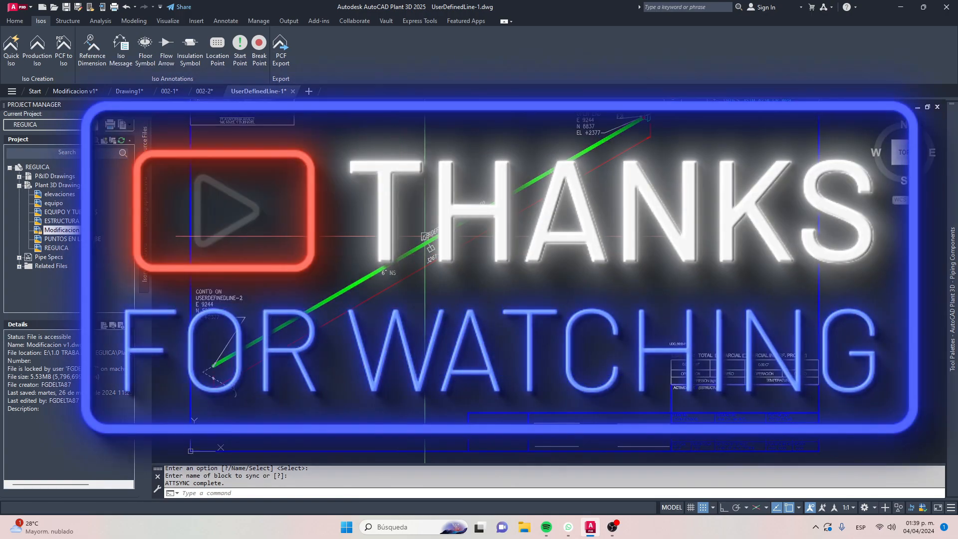
middle_drag(389, 272, 492, 204)
middle_drag(425, 277, 368, 341)
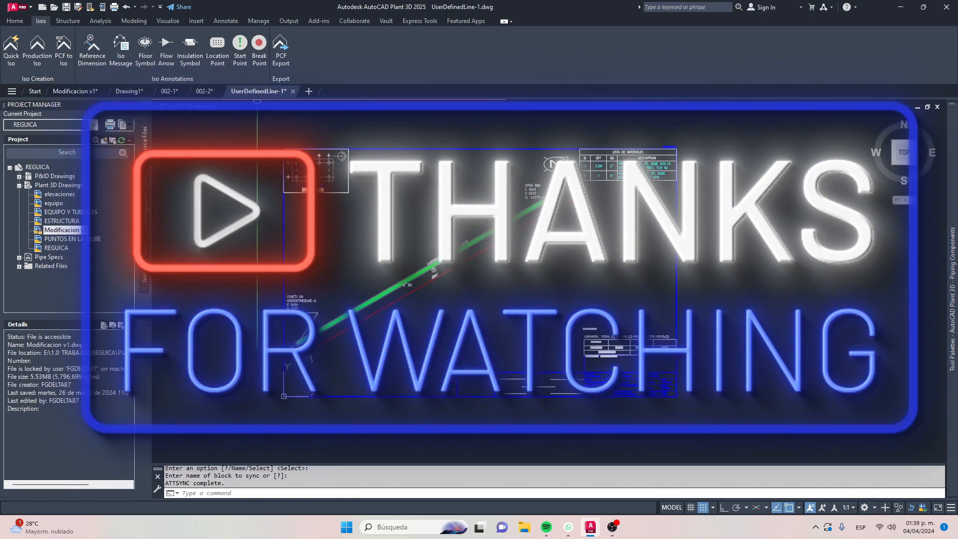